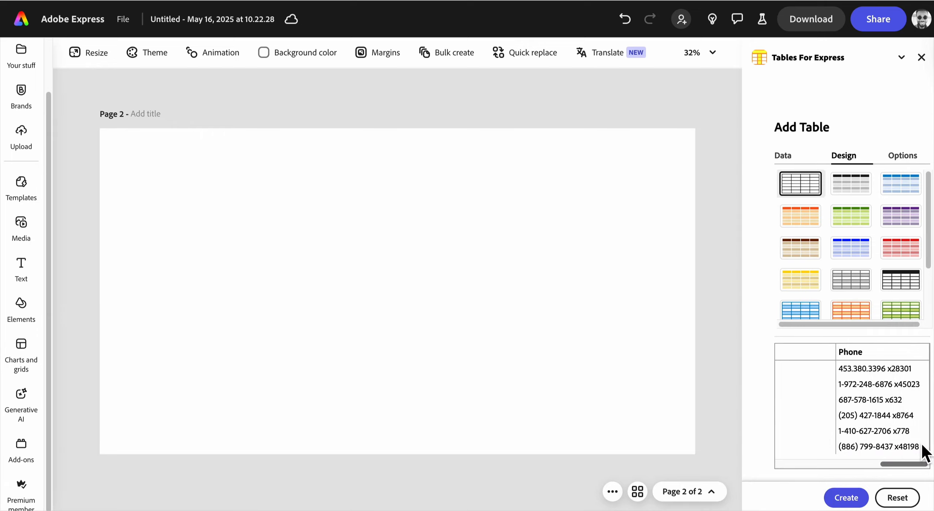
Step: Choose the purple banded design for the Name, Address, Email and Phone table and create it on page 2
drag(926, 446, 818, 452)
click(856, 223)
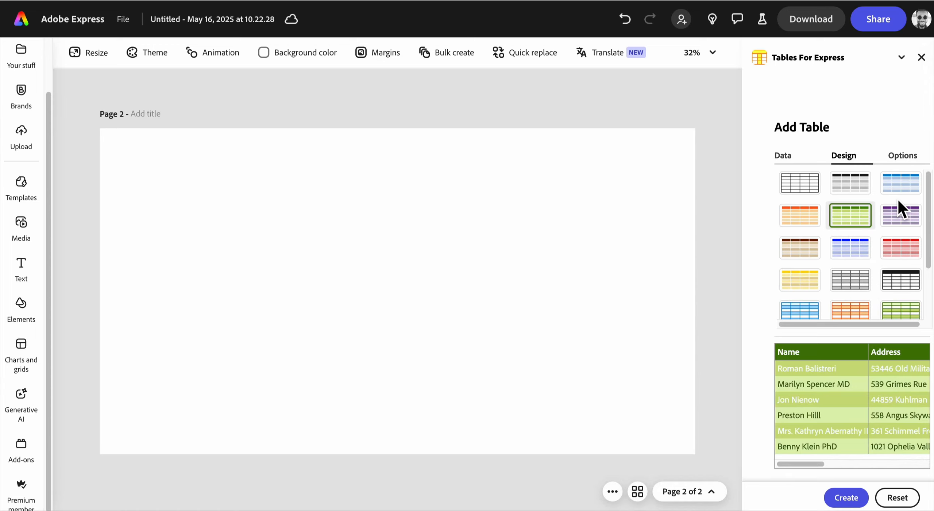
click(905, 224)
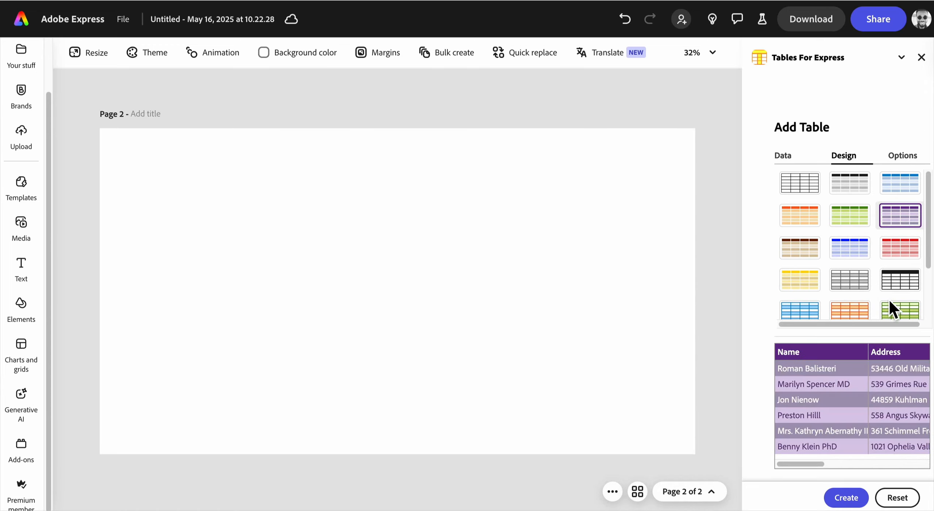
click(851, 502)
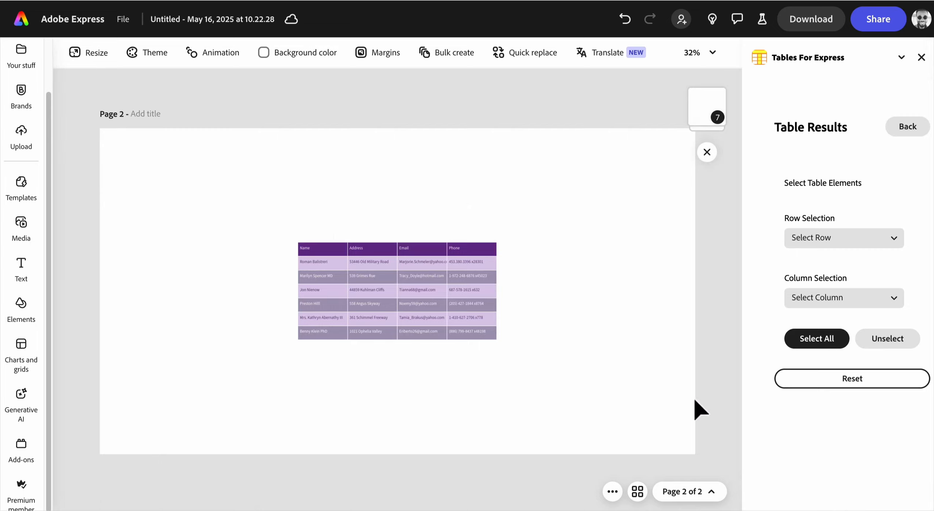
Step: Inspect the purple table up close and select the entire table
scroll(427, 306, up, 5)
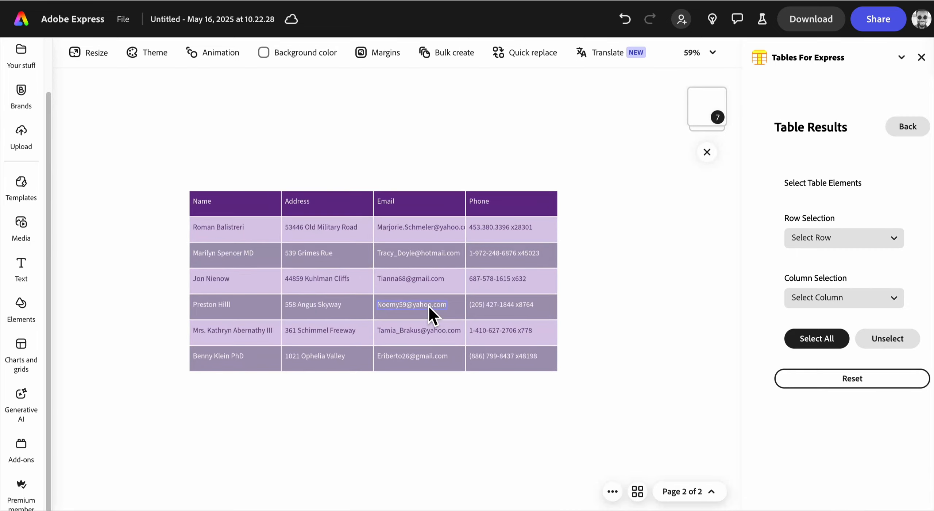
scroll(428, 305, up, 3)
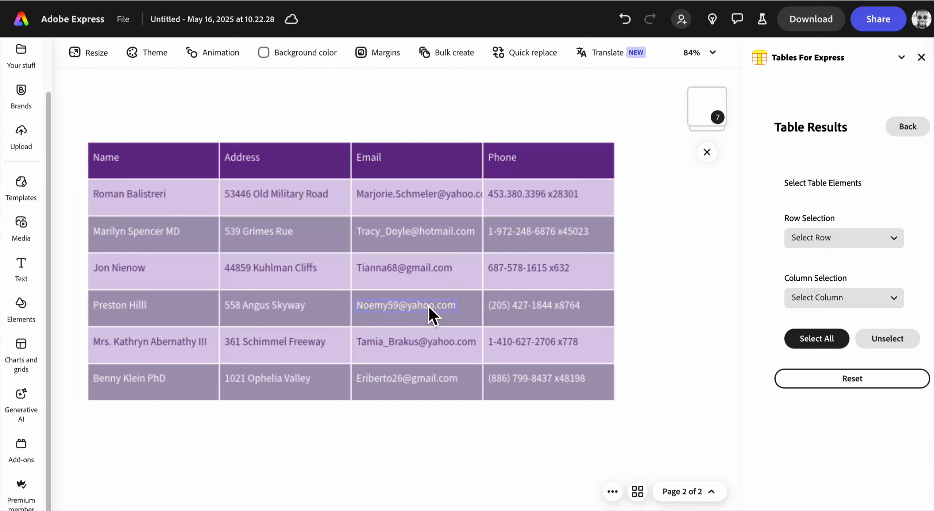
scroll(428, 305, down, 8)
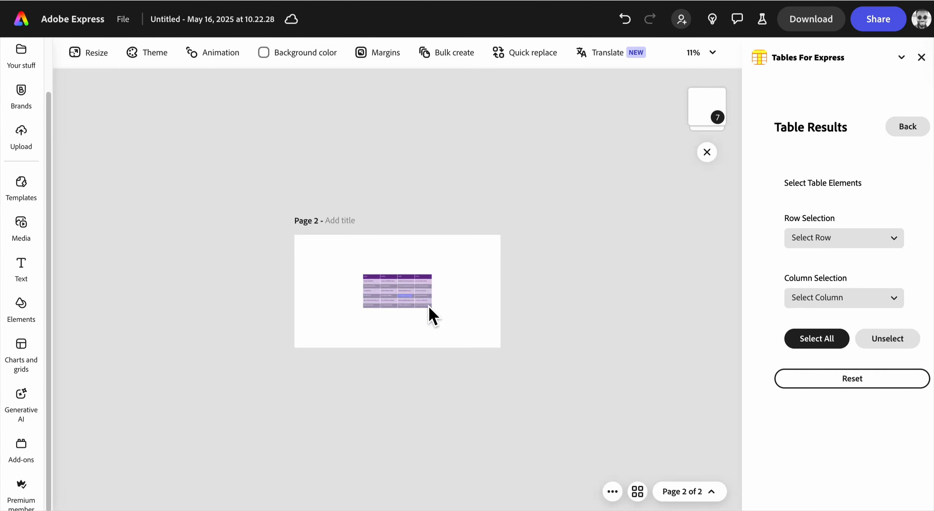
scroll(428, 305, up, 6)
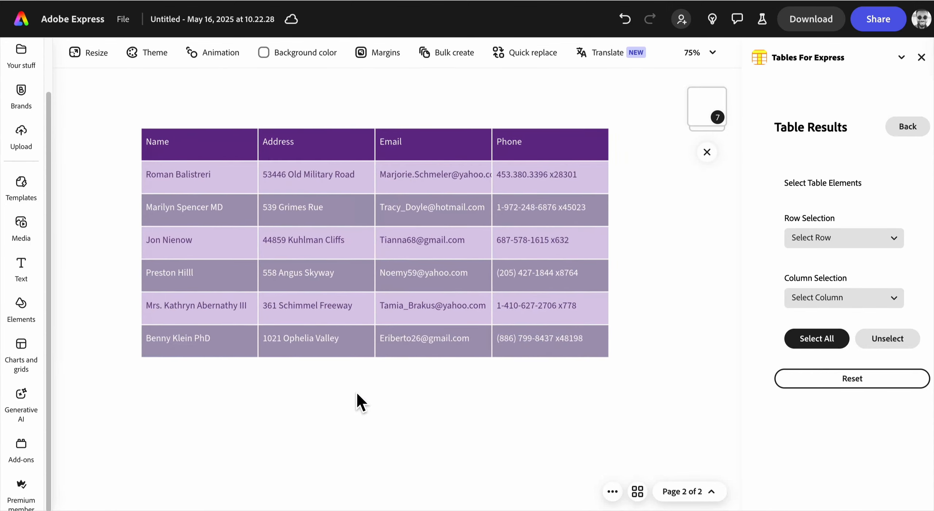
click(830, 345)
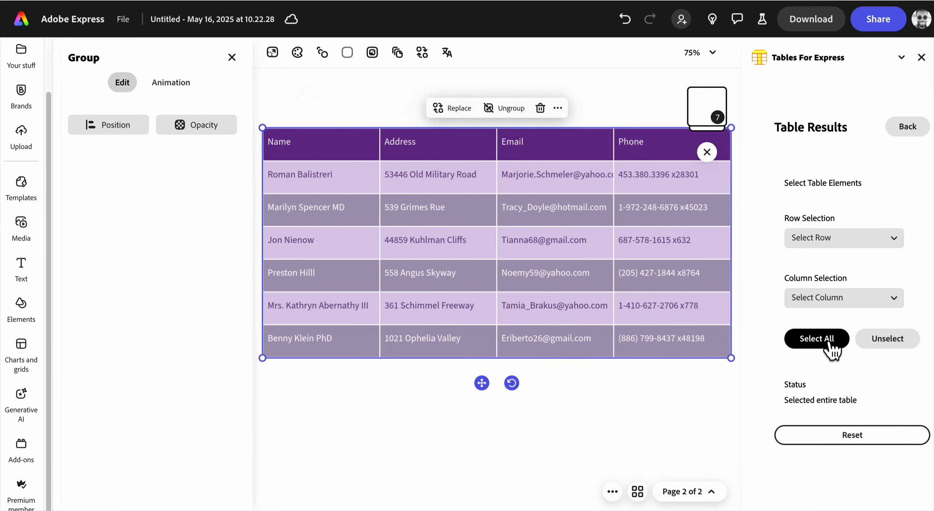
Step: Select row 1 of the purple table, followed by row 2
click(828, 241)
click(833, 272)
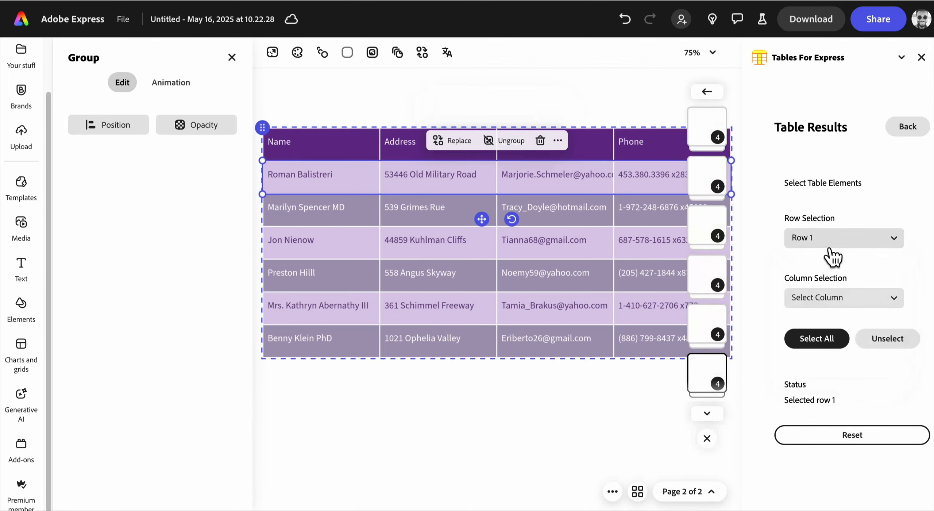
click(831, 244)
click(834, 288)
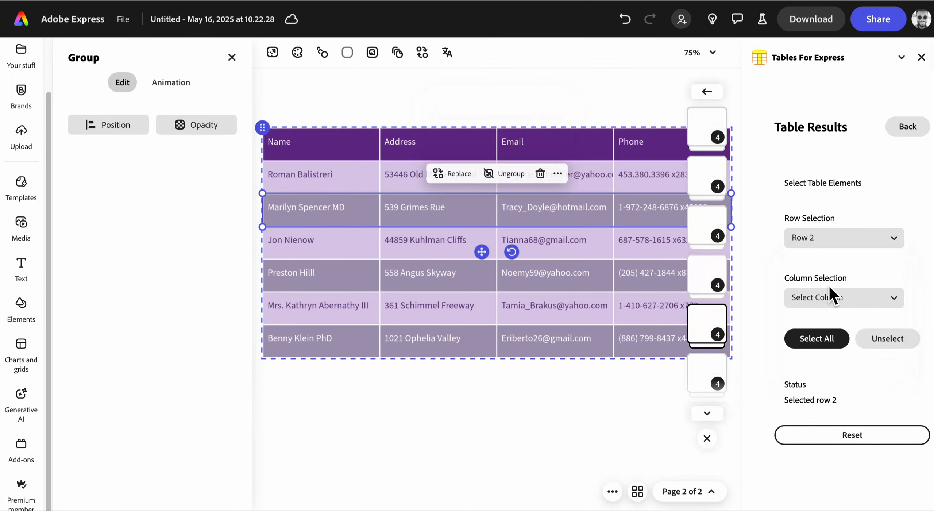
Step: Select column 3, the Email column, and delete it from the table
click(833, 305)
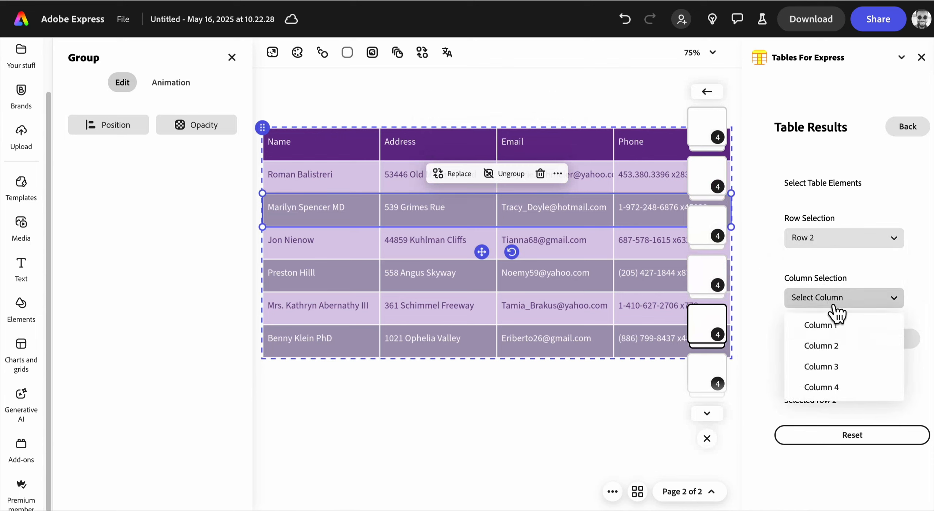
click(837, 367)
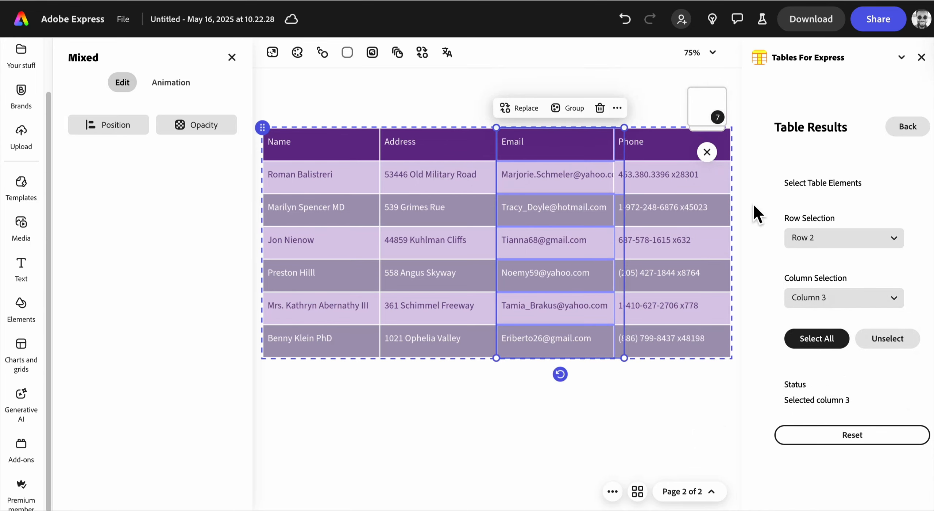
click(601, 109)
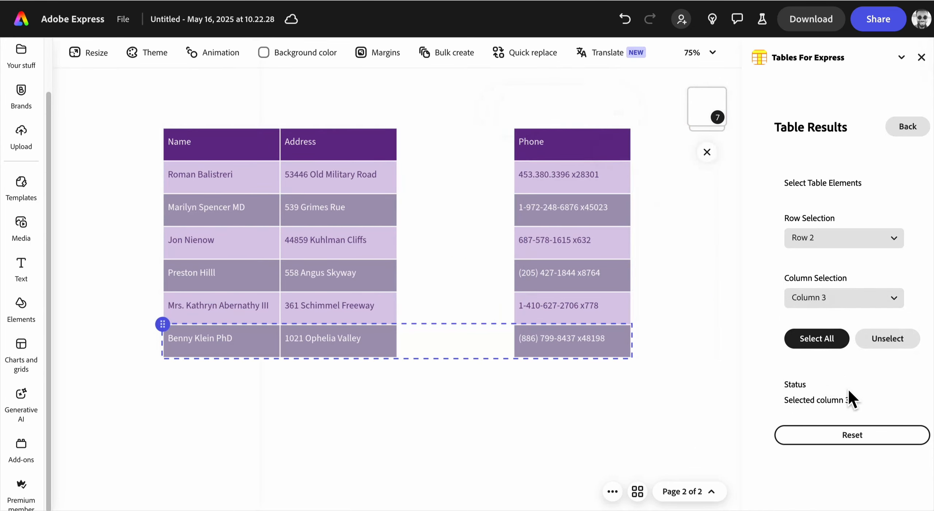
Step: Delete the entire remaining table from the page and reset the row and column selections
click(828, 351)
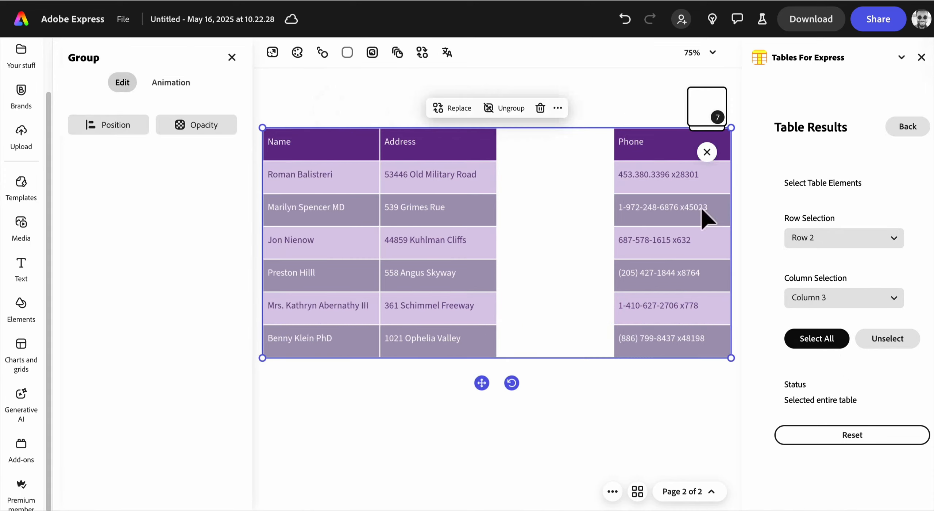
click(540, 107)
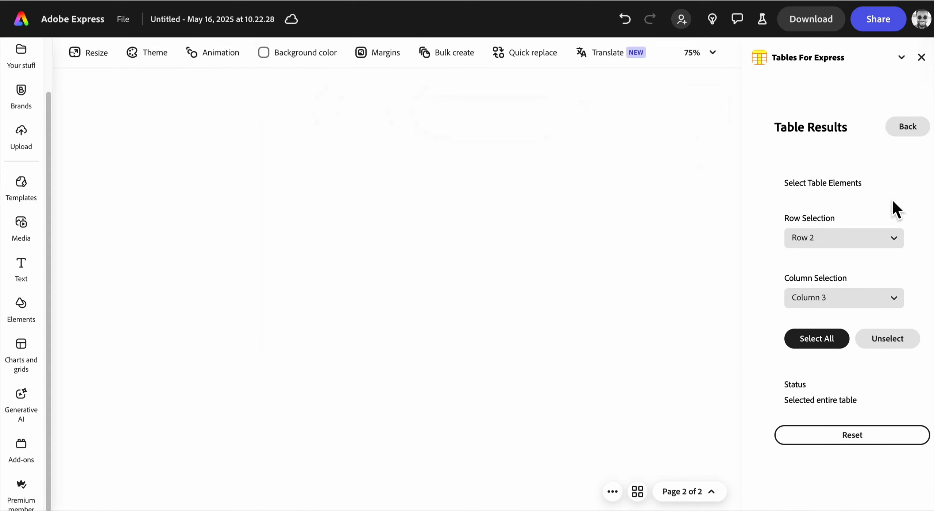
click(874, 433)
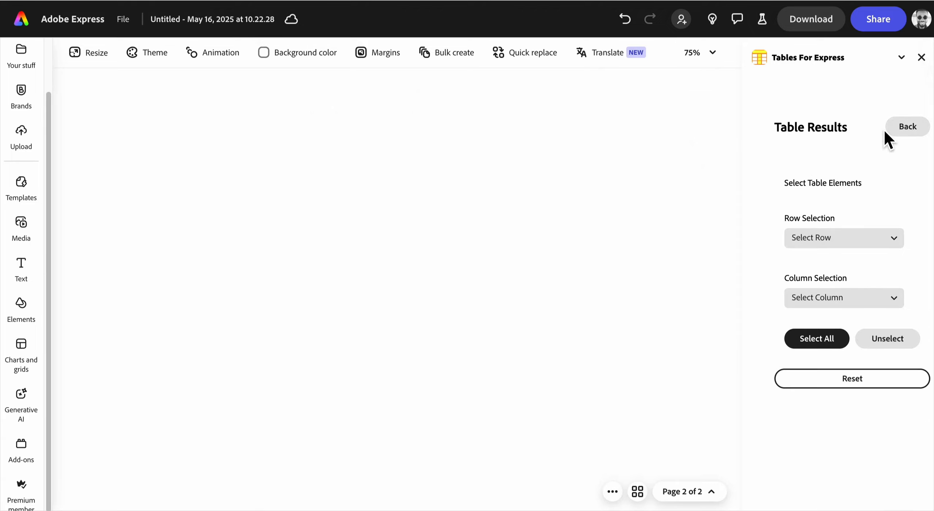
Step: Return to the table setup, set column 2 to Price, and create the blue three-column, nine-row product table
click(904, 128)
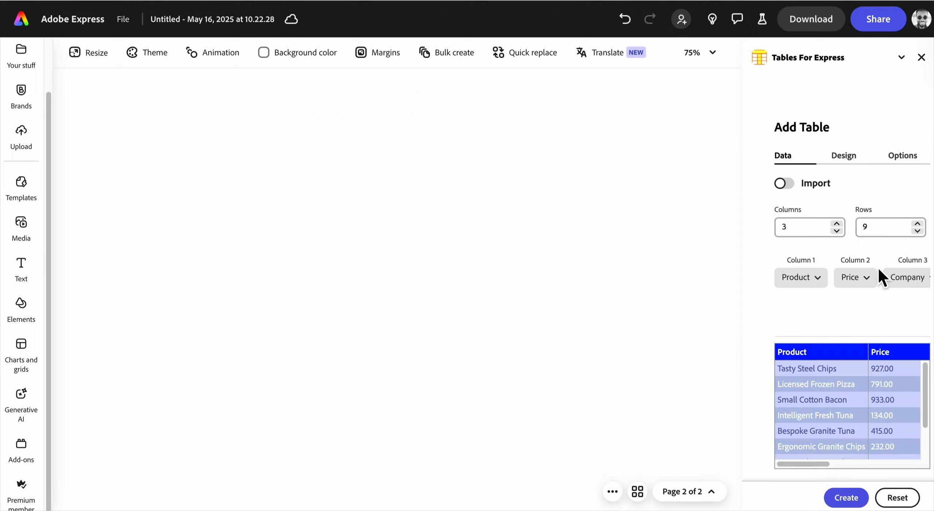
click(865, 279)
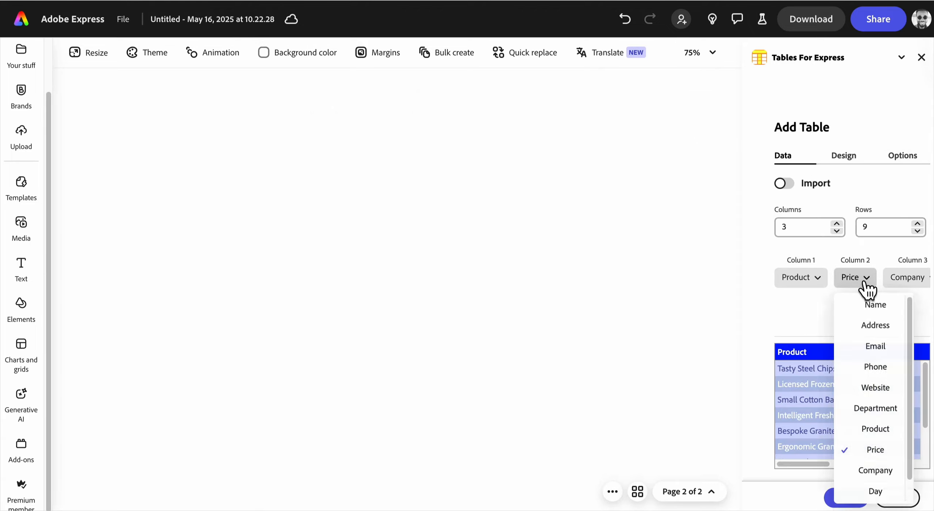
click(881, 433)
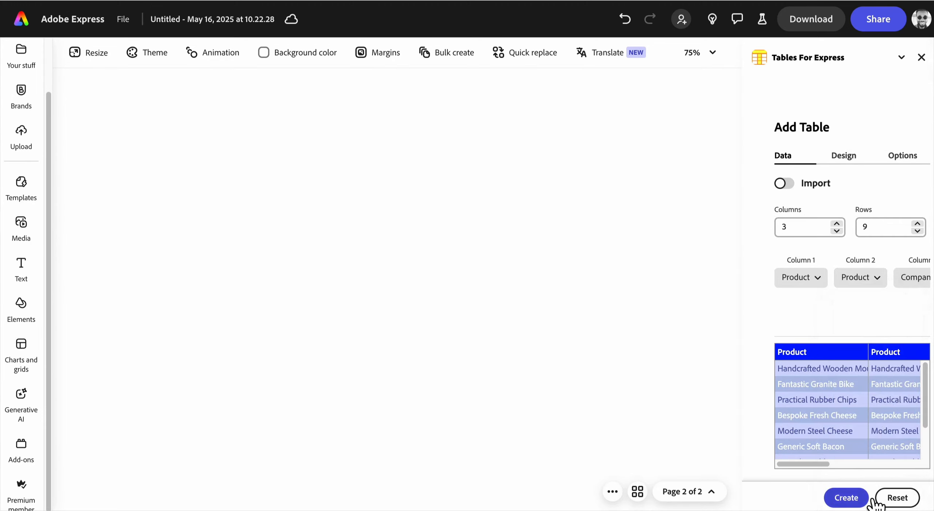
click(874, 281)
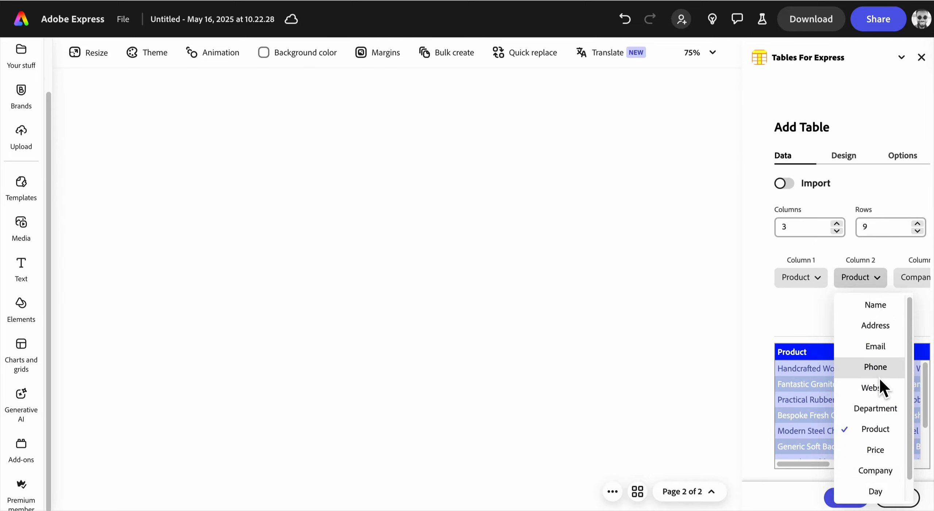
click(881, 450)
click(857, 500)
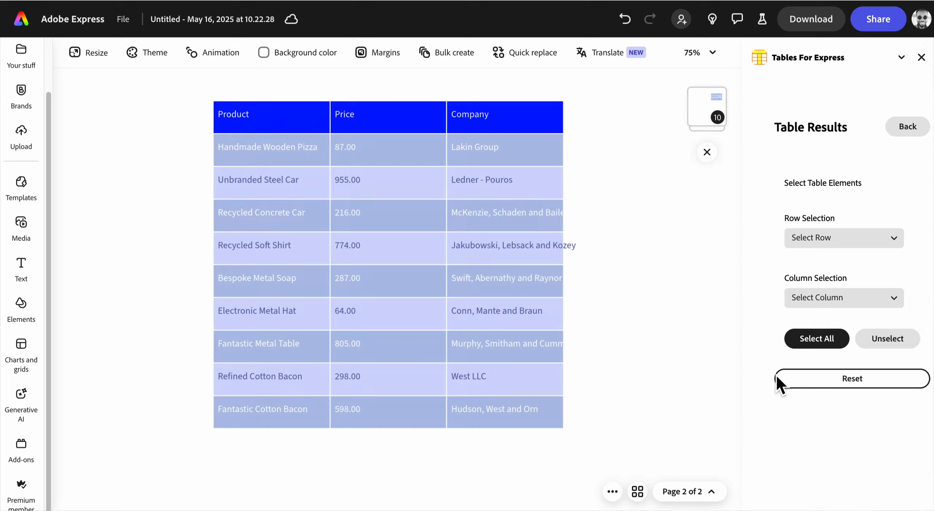
Step: Reset the table setup and delete the blue product table from the page
click(843, 387)
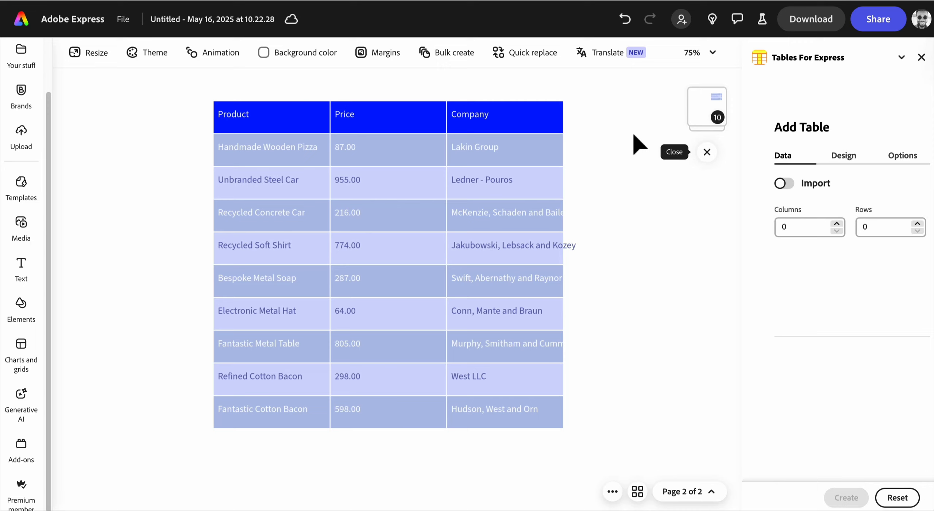
click(569, 121)
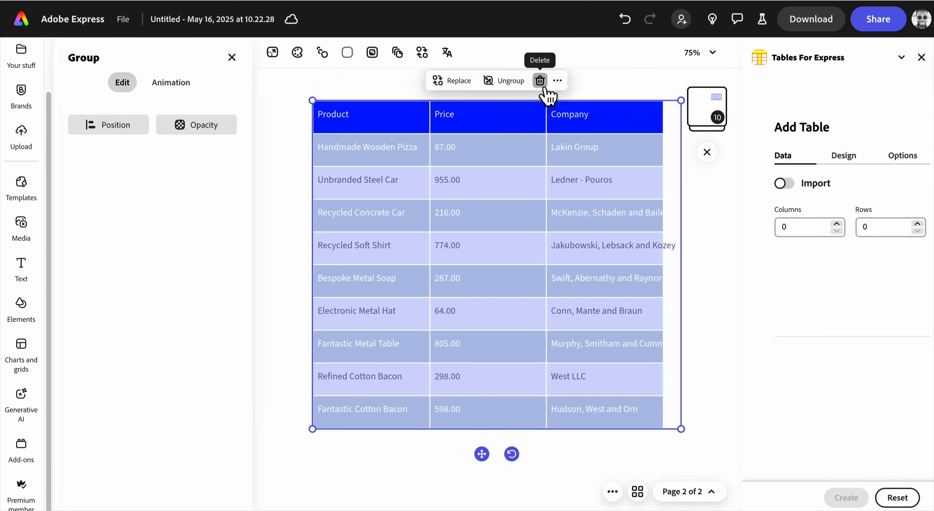
click(542, 83)
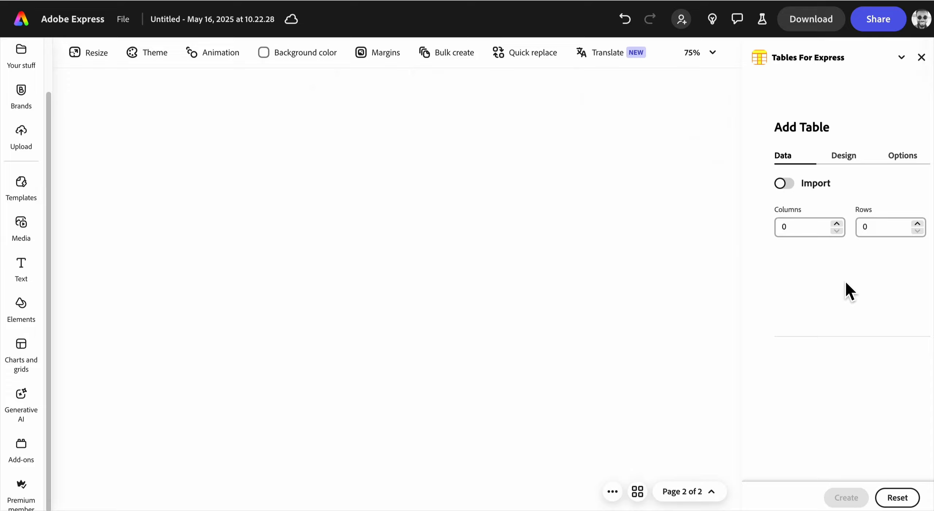
Step: Import the table data in CSV format from test.csv in the New folder and check the preview rows
click(798, 186)
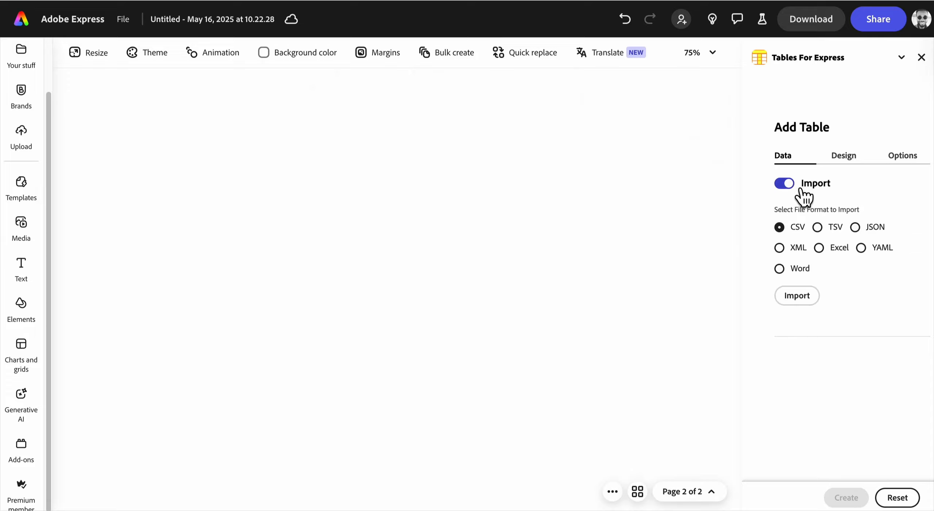
click(803, 302)
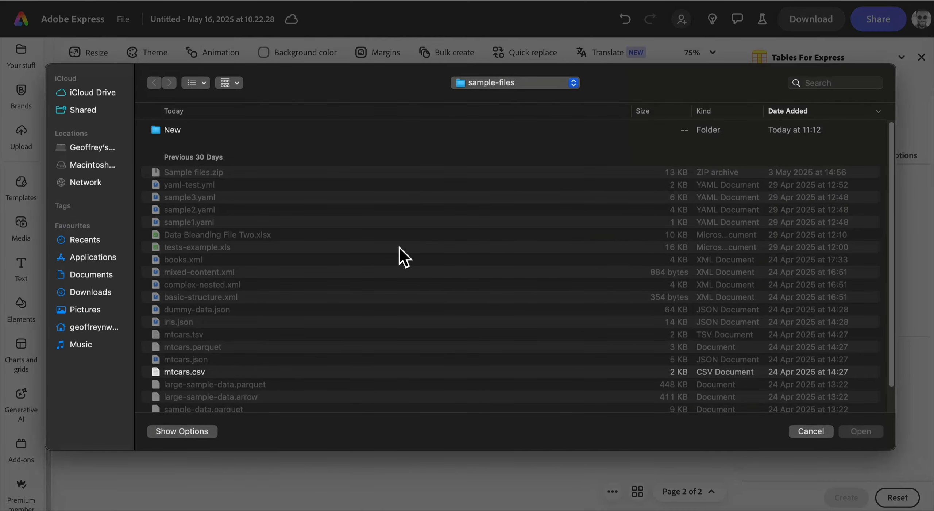
click(188, 132)
double_click(188, 131)
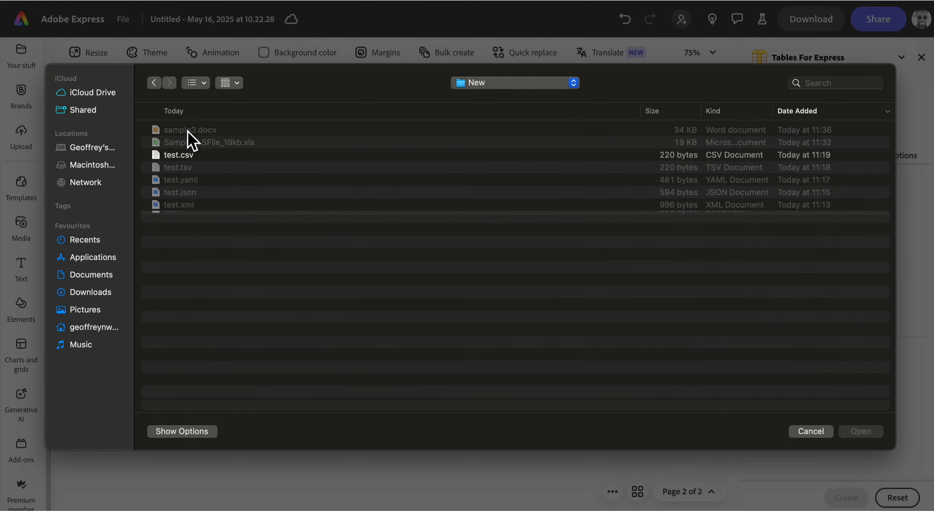
double_click(181, 155)
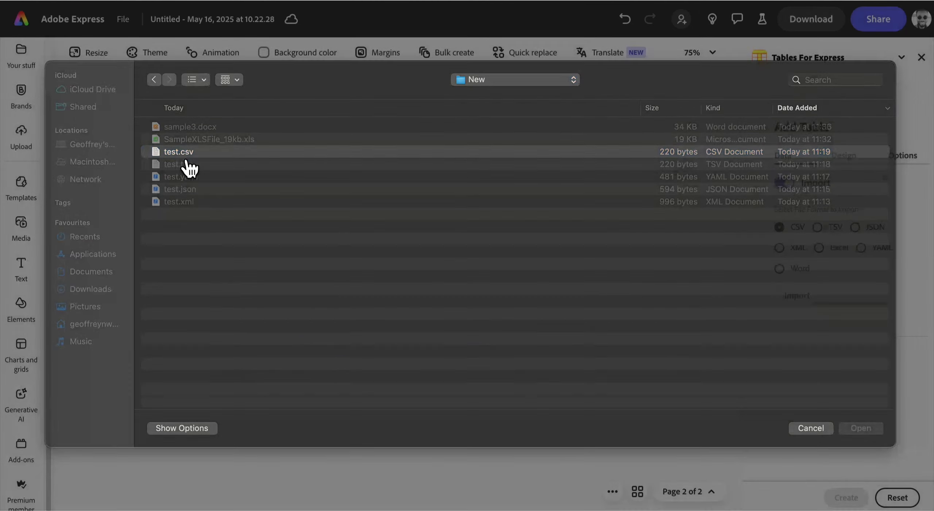
scroll(862, 440, down, 3)
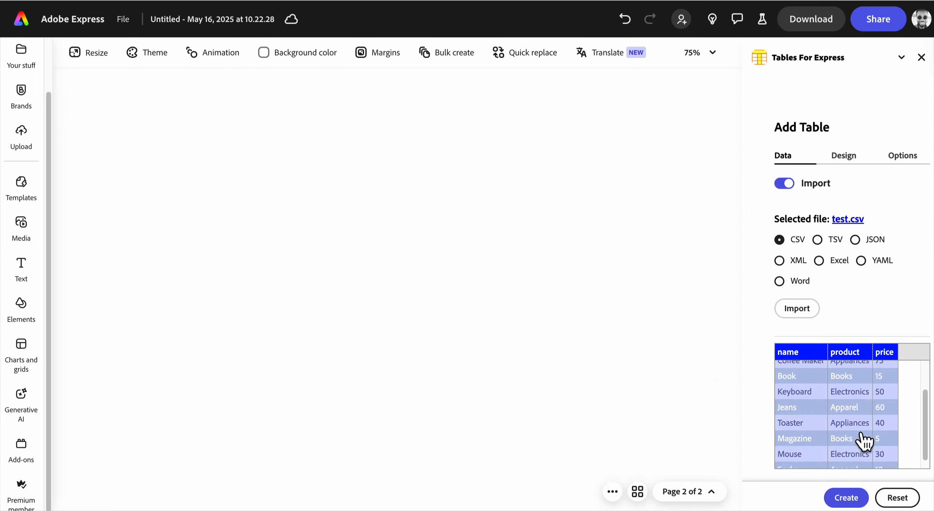
scroll(864, 440, up, 5)
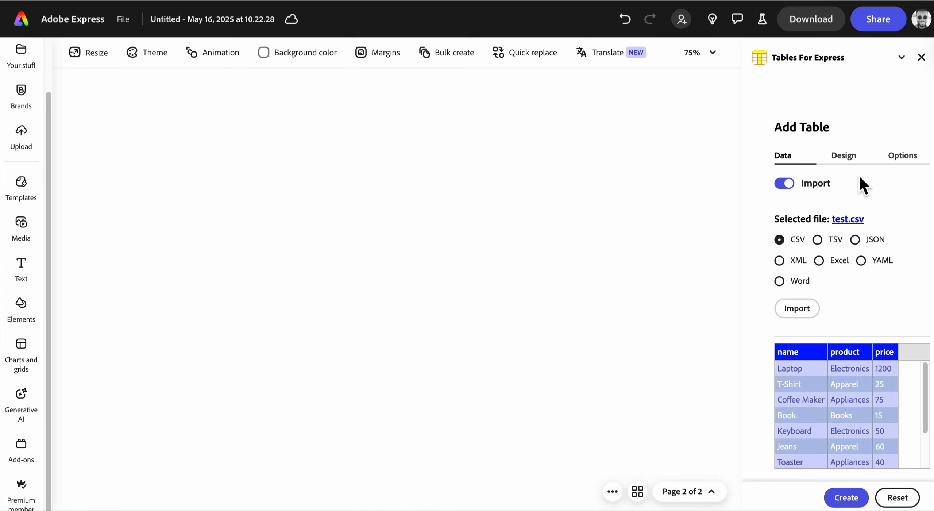
Step: Apply the gray banded design with dark borders to the imported data and create the table on the page
click(853, 160)
click(857, 223)
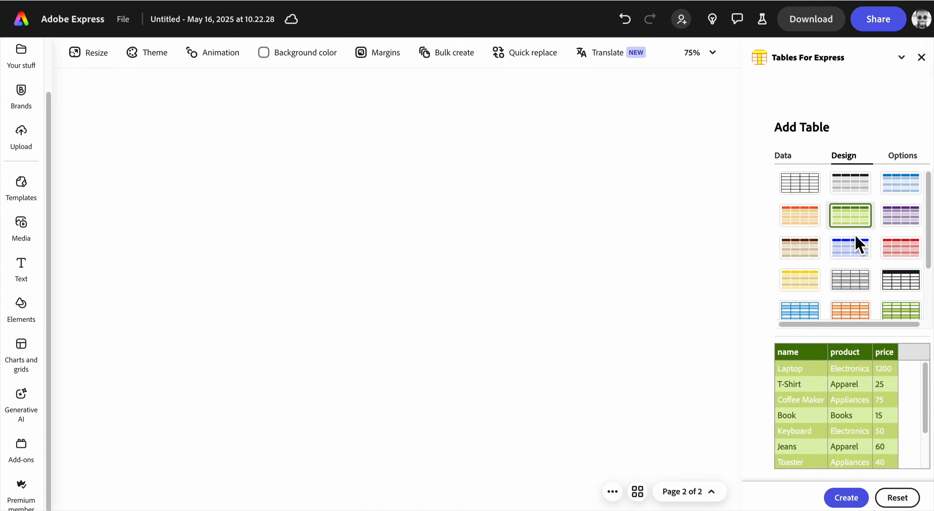
click(868, 282)
click(850, 499)
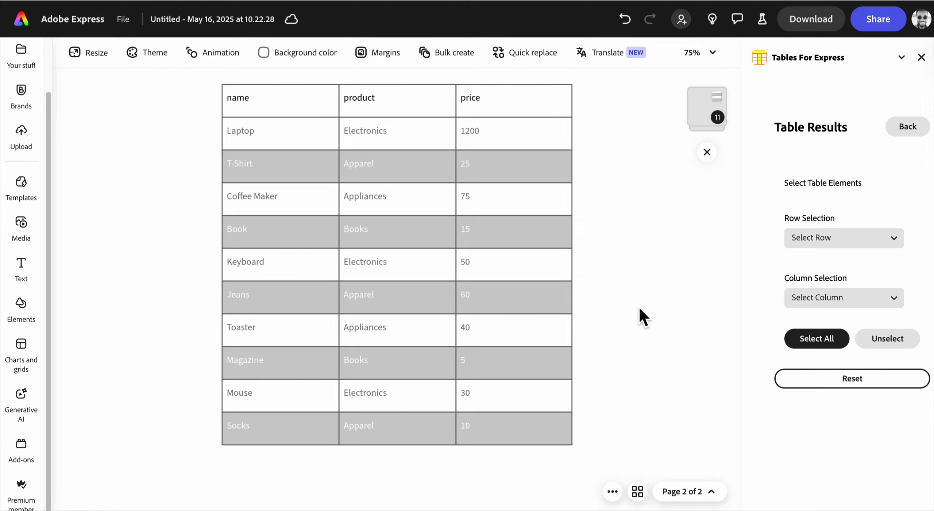
Step: Select column 2, the product column, and enlarge it by its lower-left corner so it overlaps the name column
click(829, 299)
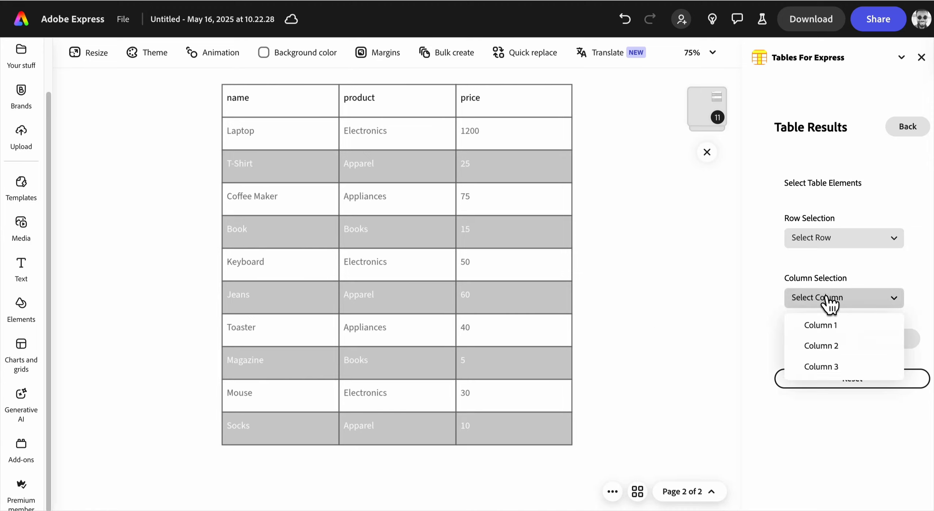
click(840, 346)
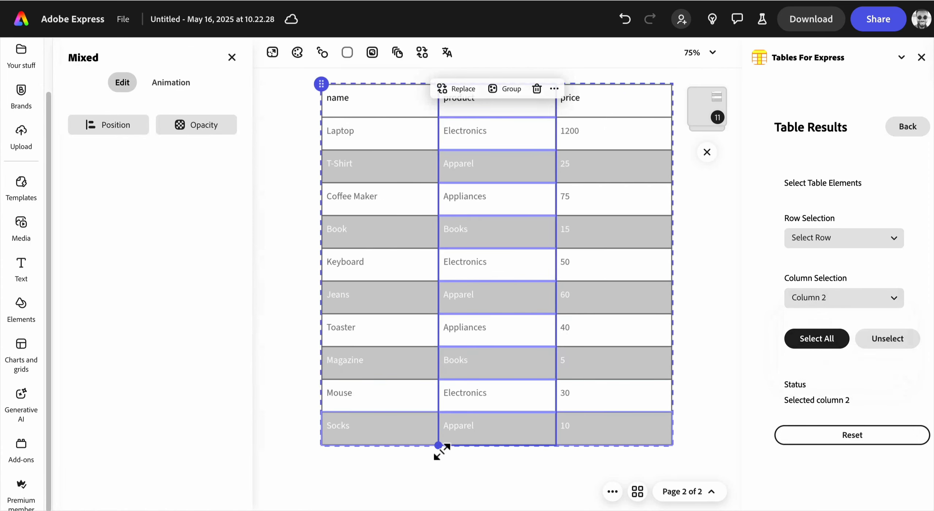
drag(438, 446, 381, 507)
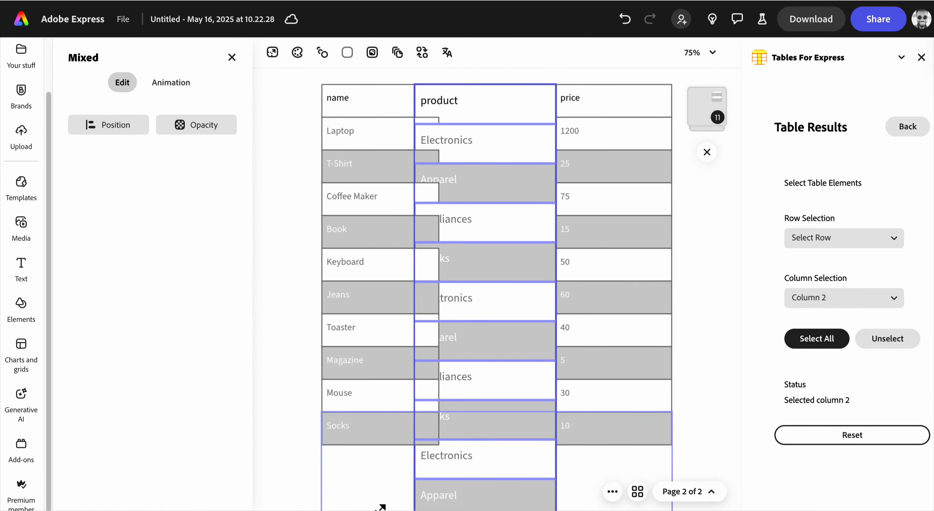
Step: Select column 1, the name column, and move it beside the enlarged product column so they no longer overlap, then deselect it
click(823, 302)
click(821, 323)
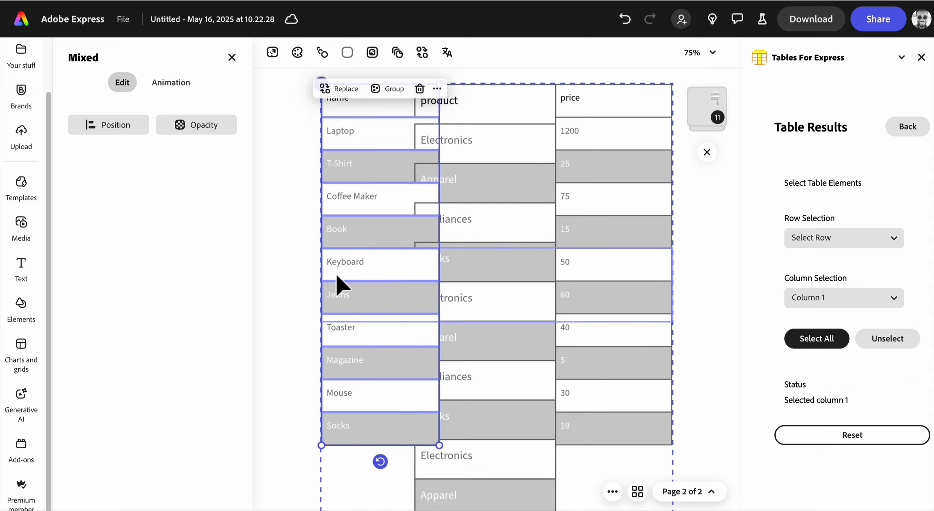
drag(344, 280, 324, 287)
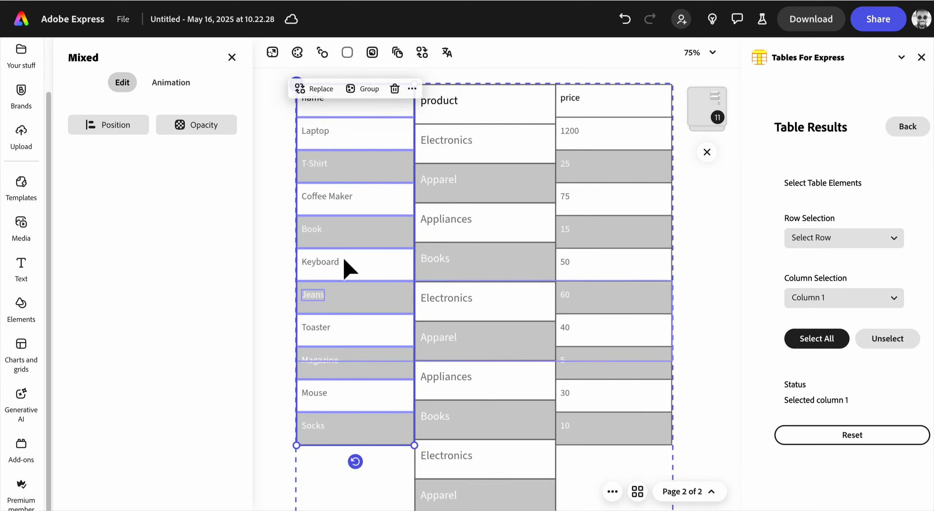
scroll(343, 258, down, 1)
click(265, 319)
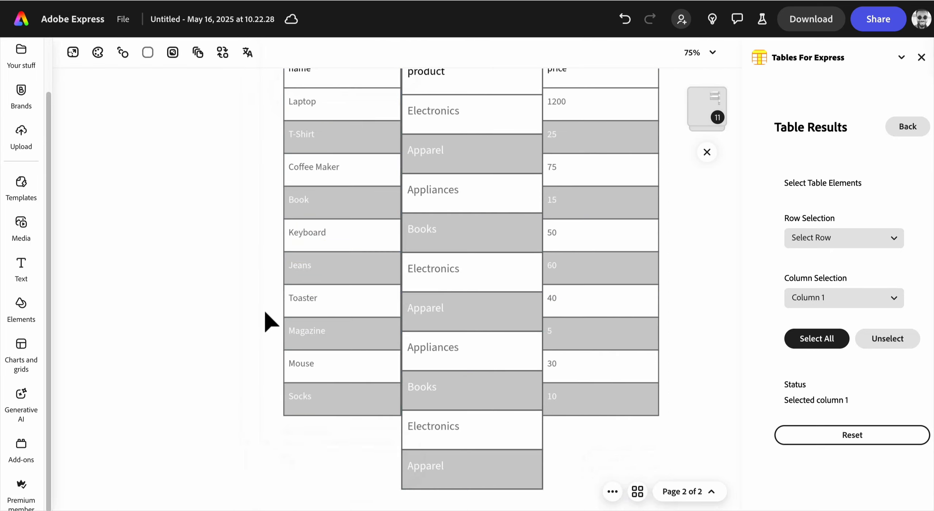
scroll(312, 324, up, 2)
scroll(311, 320, up, 1)
scroll(311, 320, down, 1)
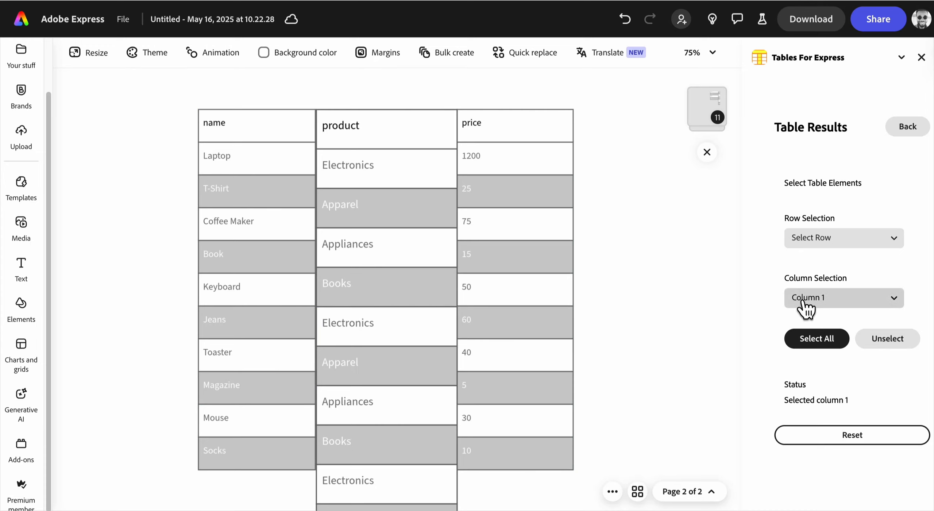
Step: Delete the entire gray table from the page and reset the table setup
click(821, 347)
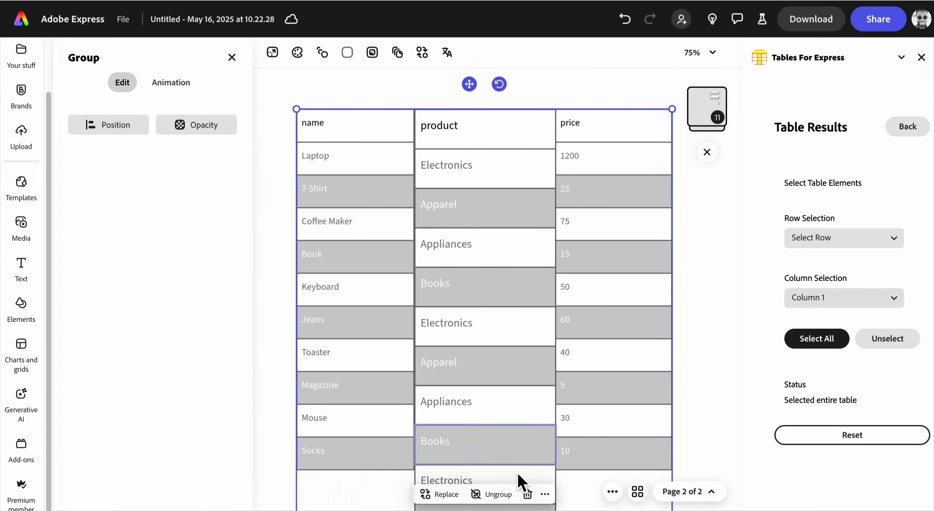
click(528, 494)
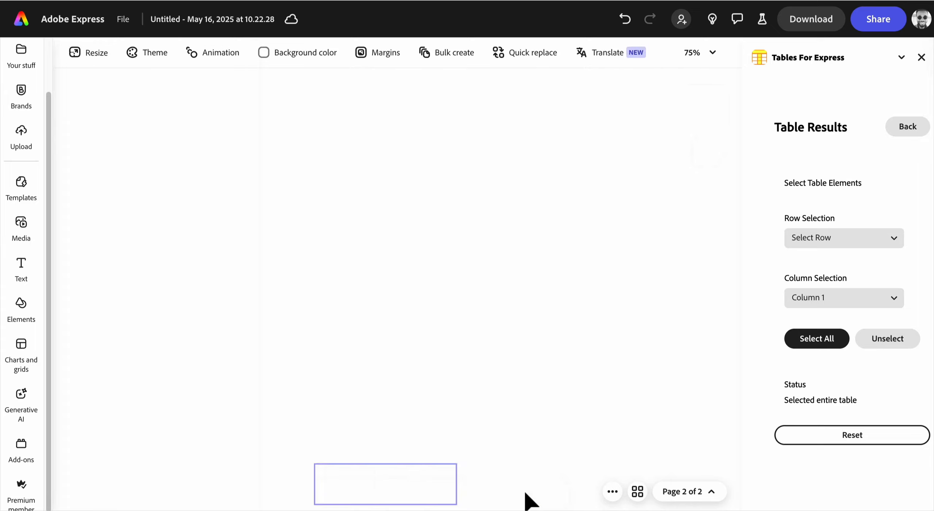
click(910, 134)
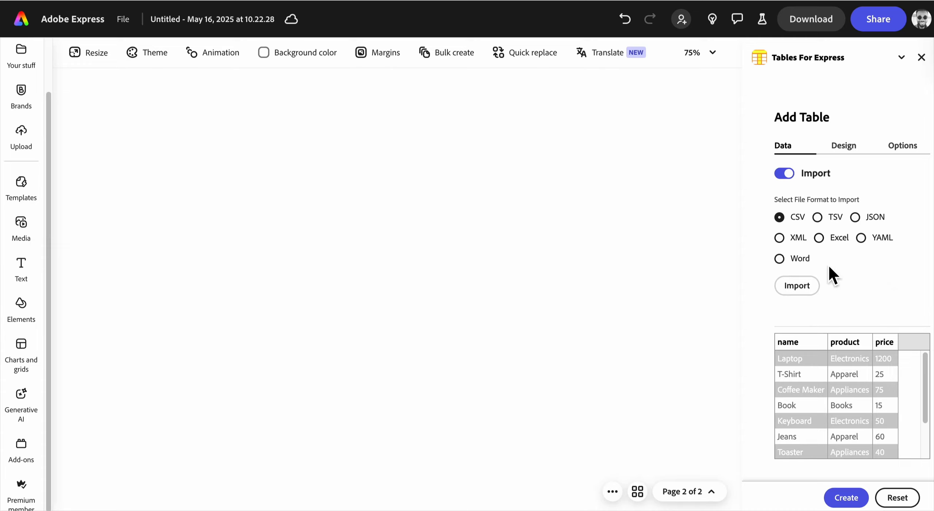
click(898, 497)
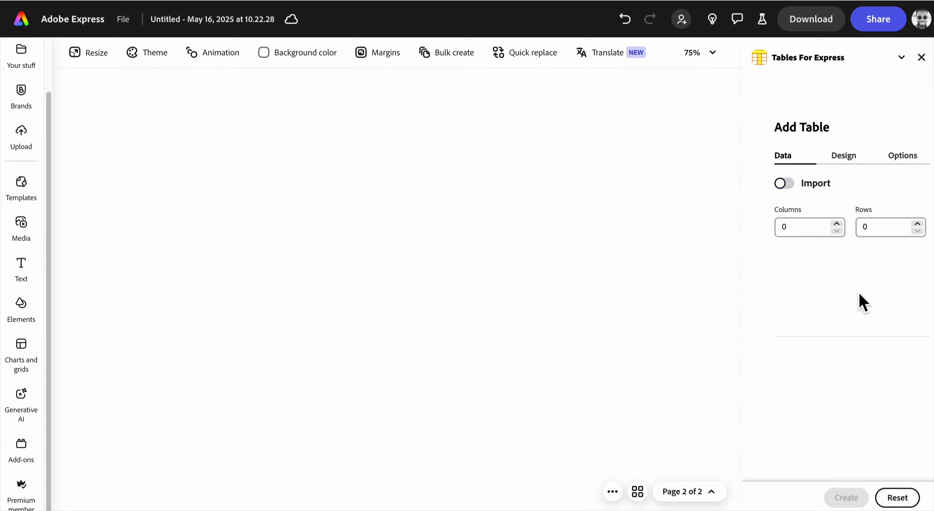
Step: Import the table data in TSV format from test.tsv in the New folder
click(794, 184)
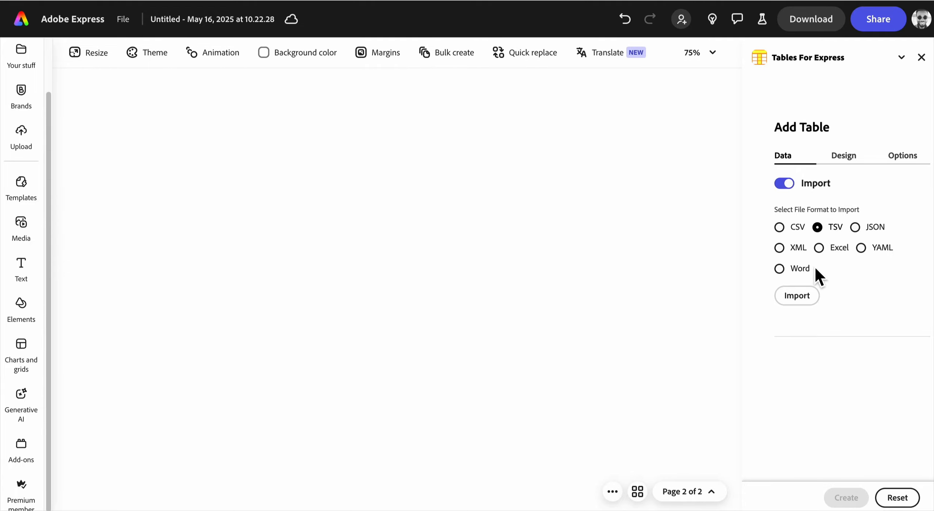
click(797, 296)
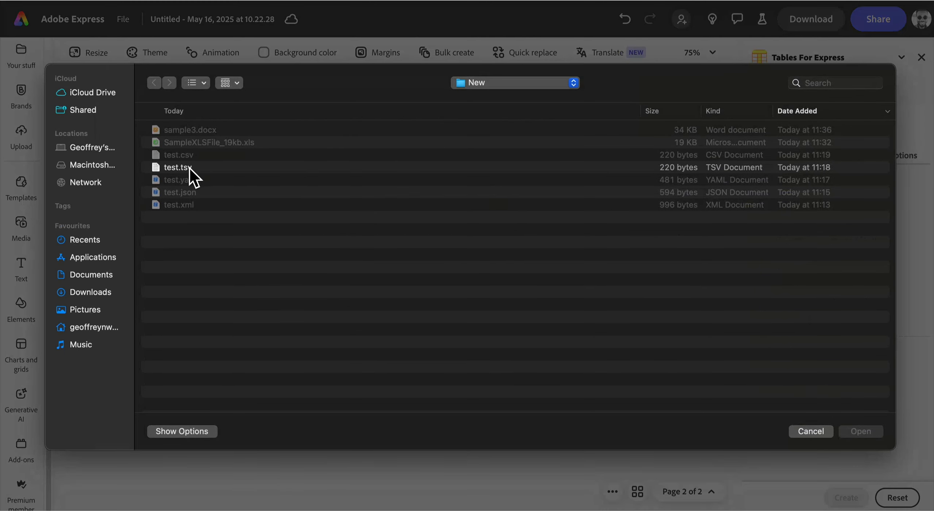
double_click(189, 168)
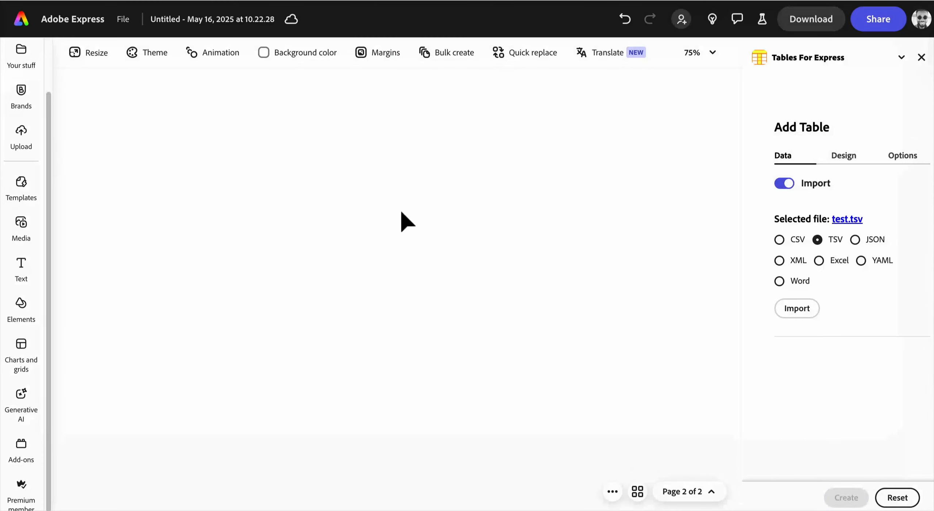
Step: Apply the orange banded design with orange cell borders to the TSV data and create the table on the page
click(859, 168)
click(867, 223)
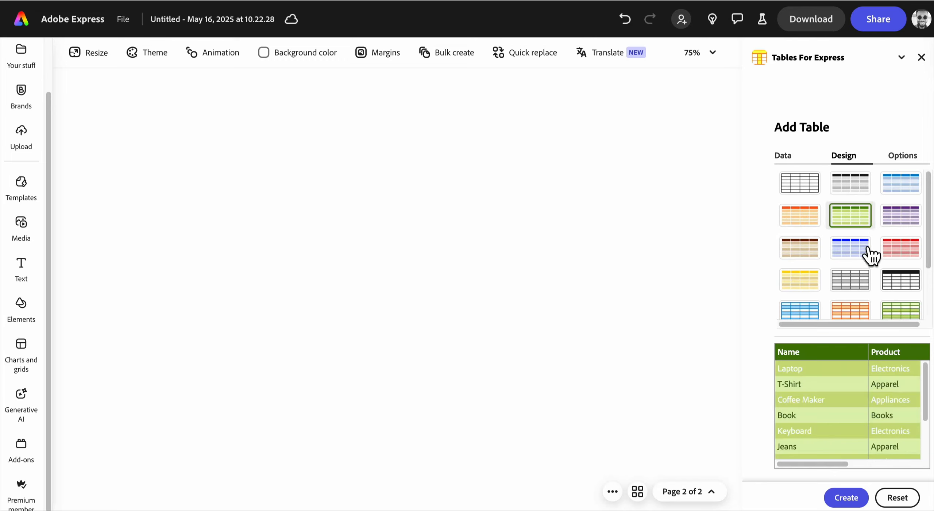
click(862, 317)
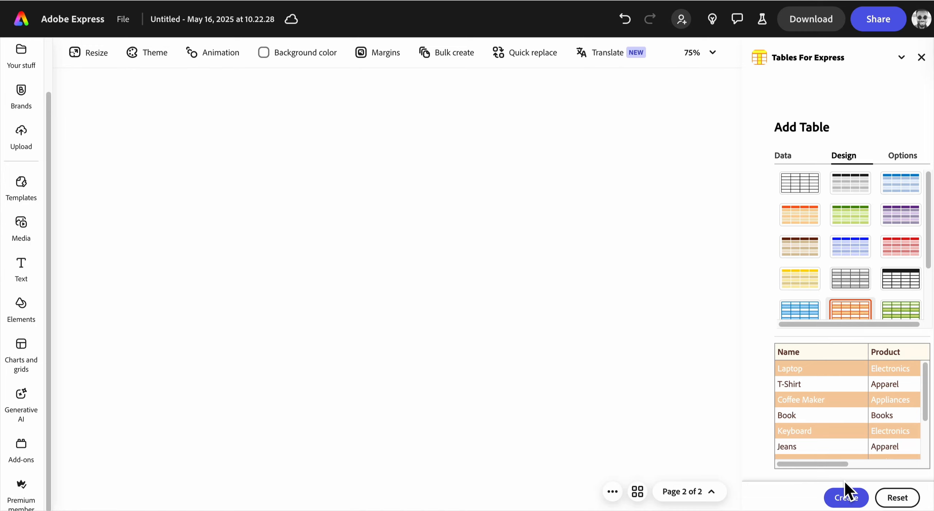
click(847, 497)
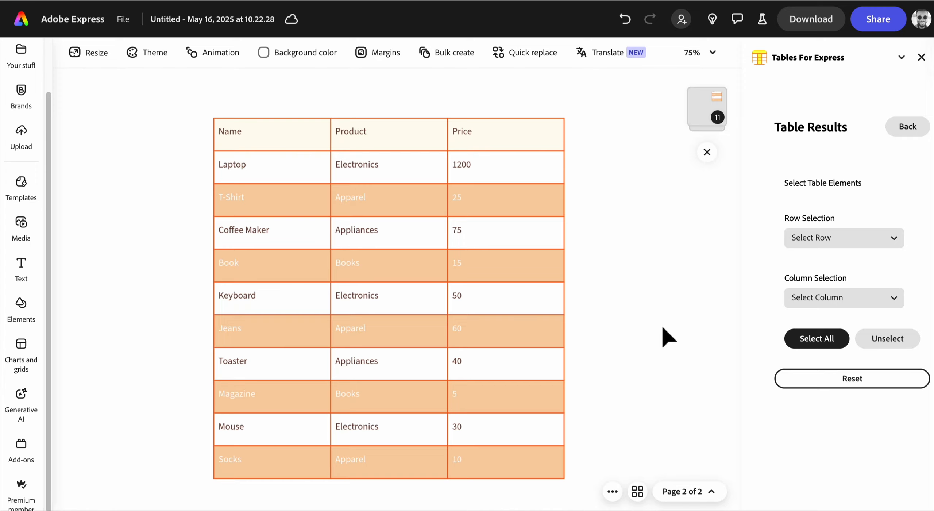
Step: Delete the entire orange table from the page and reset the table setup
click(834, 383)
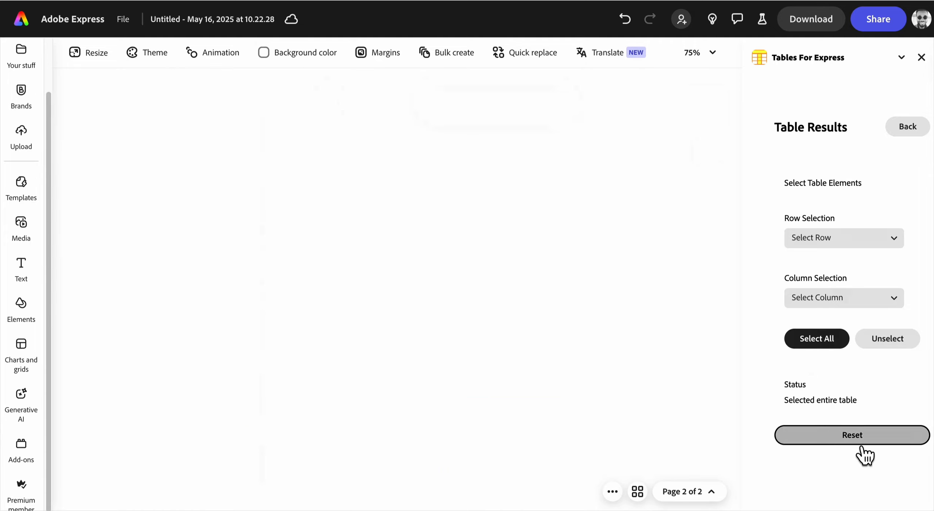
click(861, 449)
Step: Import the table data in JSON format from test.json and check the preview's rows and columns
click(807, 187)
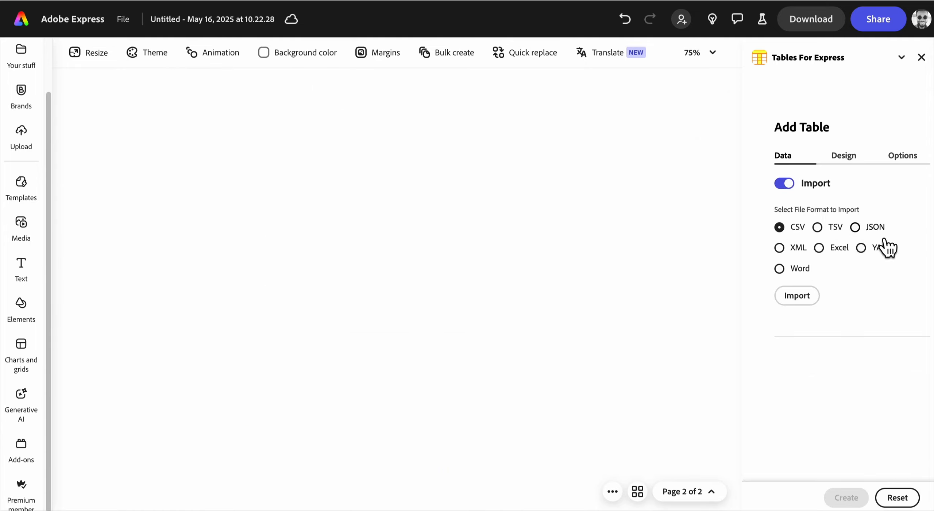
click(878, 230)
click(811, 302)
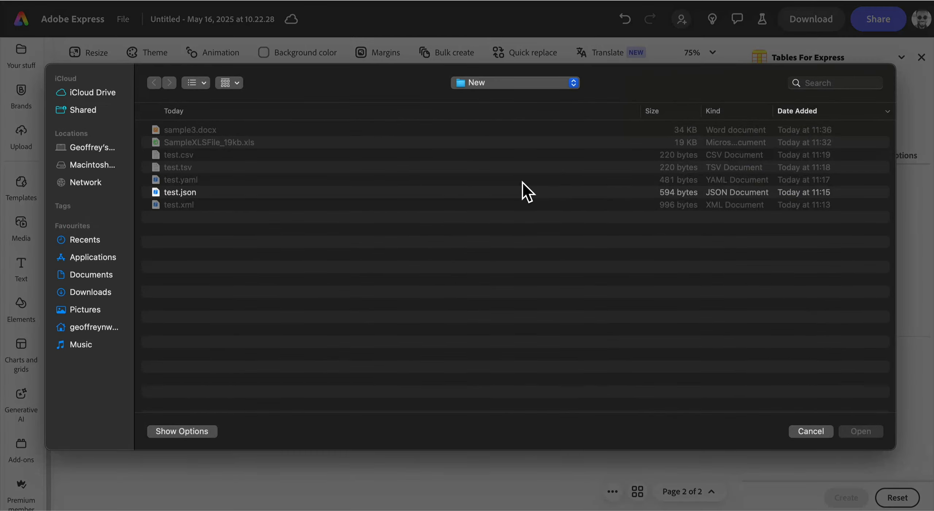
click(190, 198)
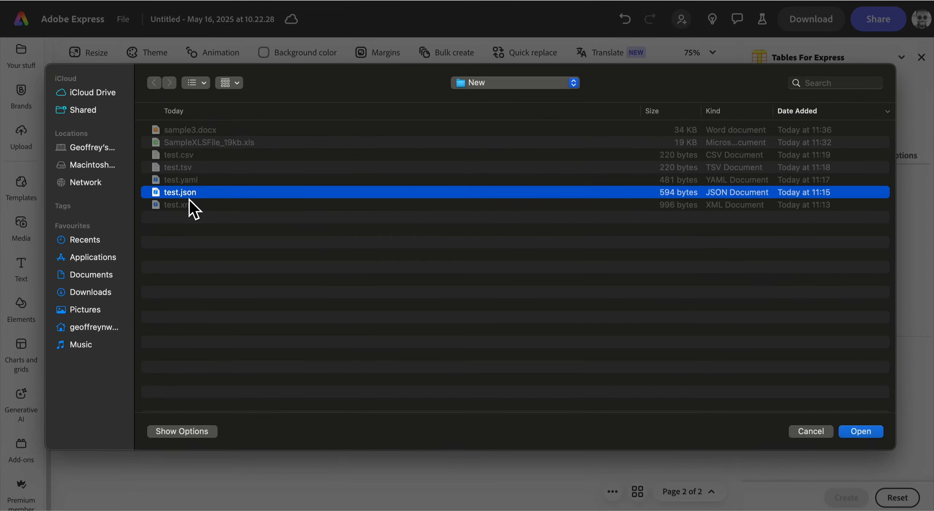
click(861, 432)
scroll(832, 386, right, 5)
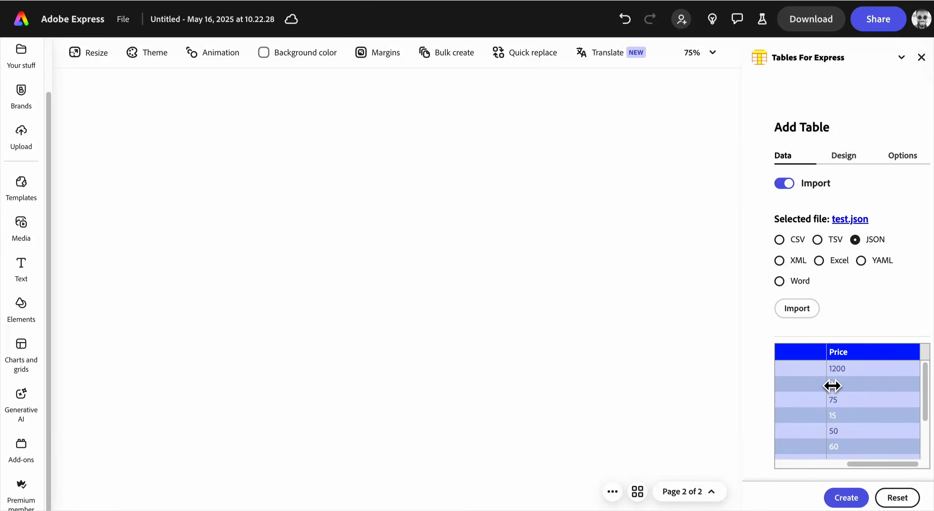
scroll(832, 389, left, 5)
scroll(832, 391, down, 3)
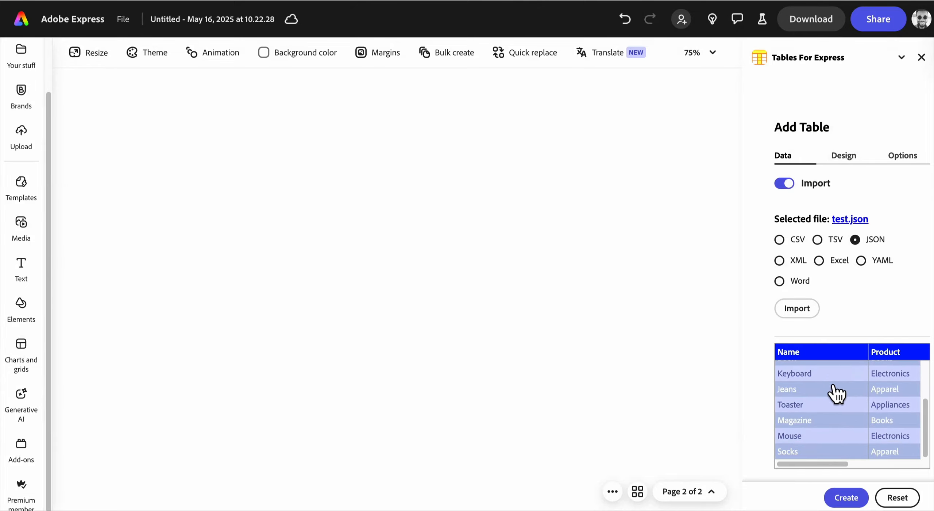
scroll(833, 380, right, 5)
Step: Apply the purple banded design with purple cell borders to the JSON data and create the table on the page
click(848, 162)
scroll(836, 281, down, 3)
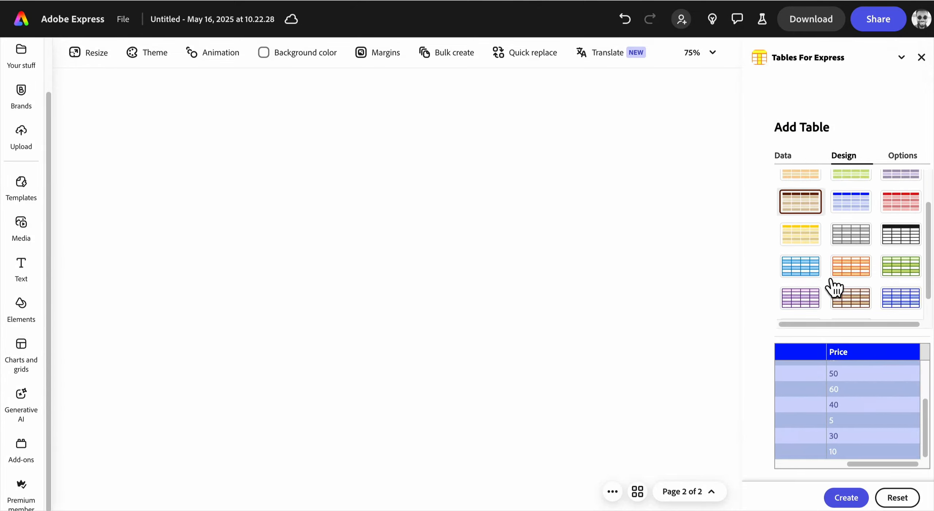
click(807, 274)
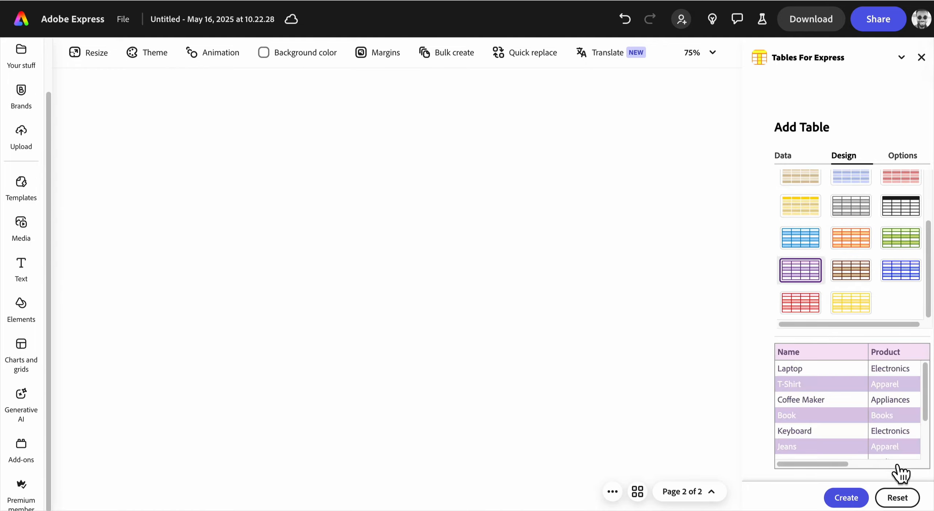
click(849, 495)
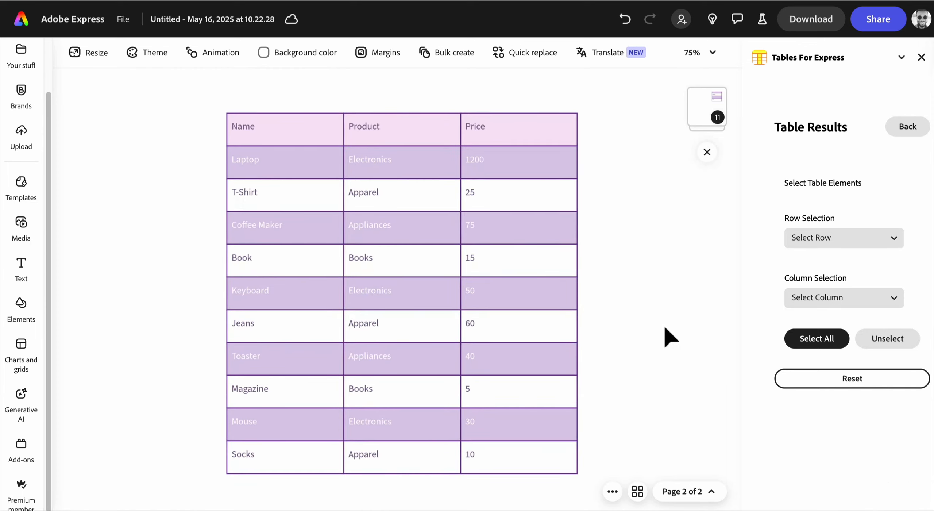
Step: Delete the entire purple table from the page and reset the table setup
click(818, 339)
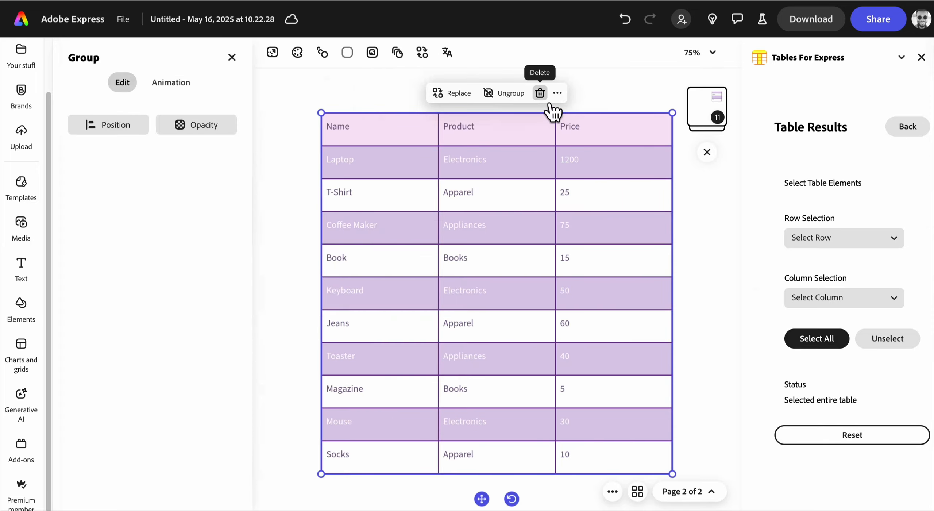
click(541, 94)
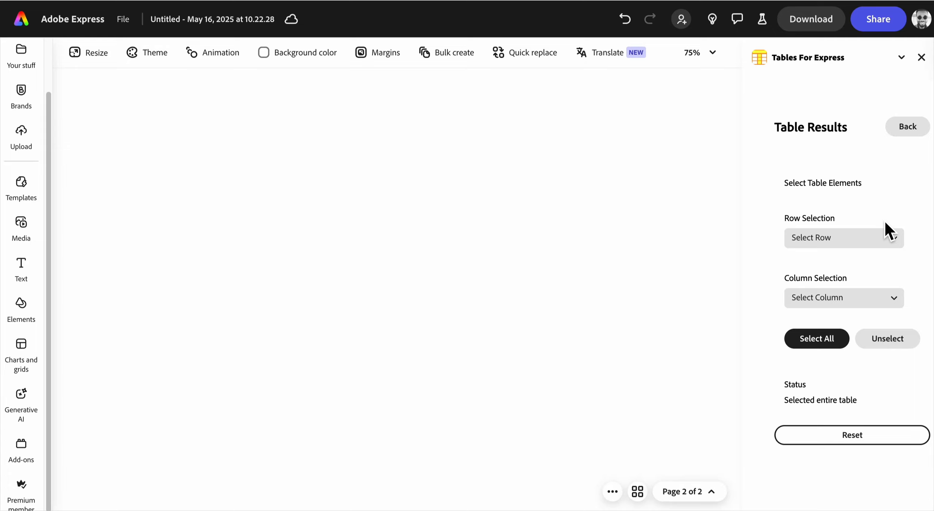
click(907, 131)
scroll(883, 301, down, 1)
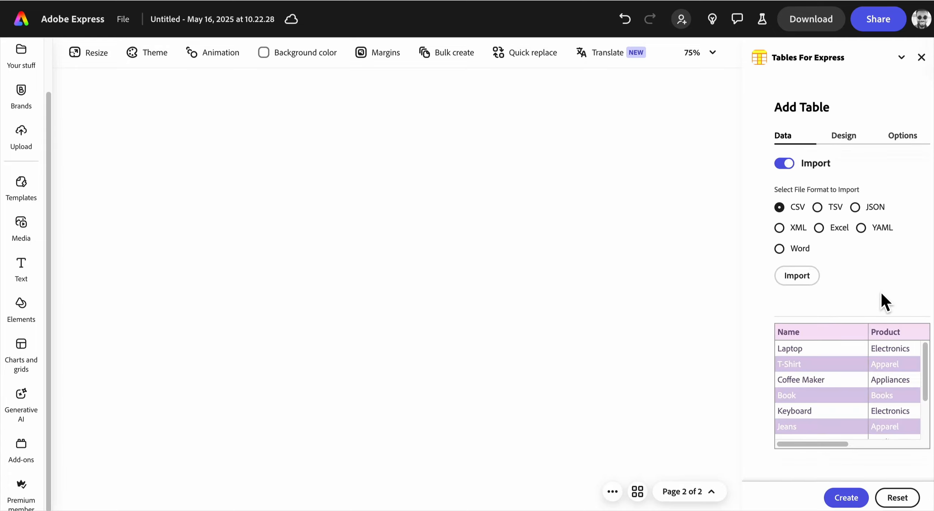
click(915, 498)
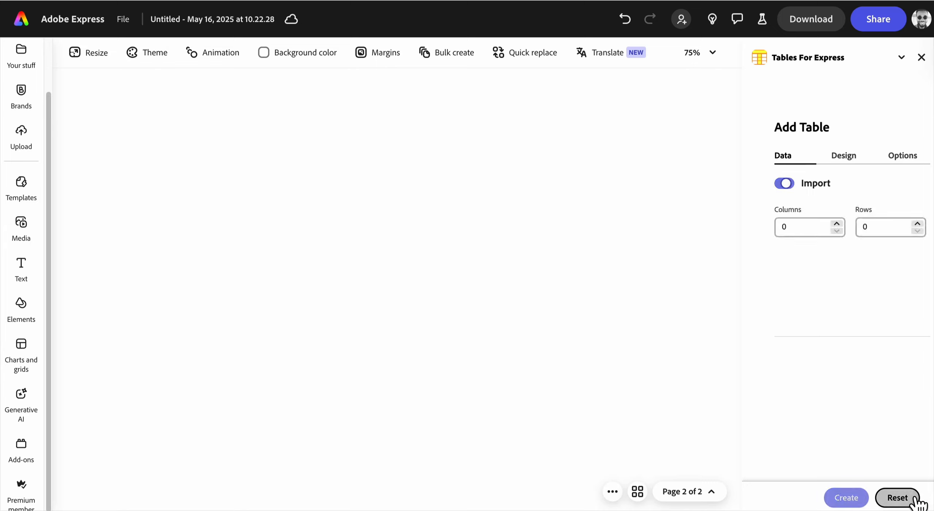
Step: Import the table data in XML format from test.xml and check the columns in the preview
click(817, 188)
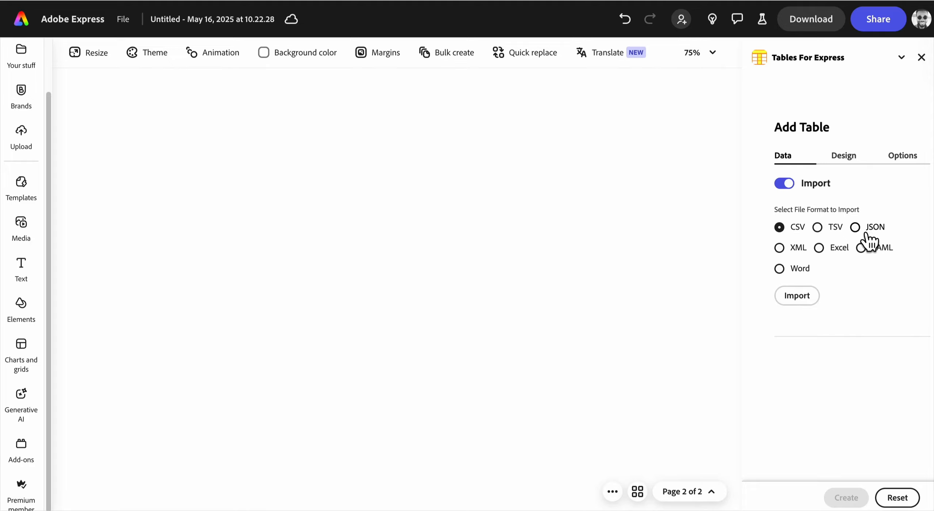
click(799, 252)
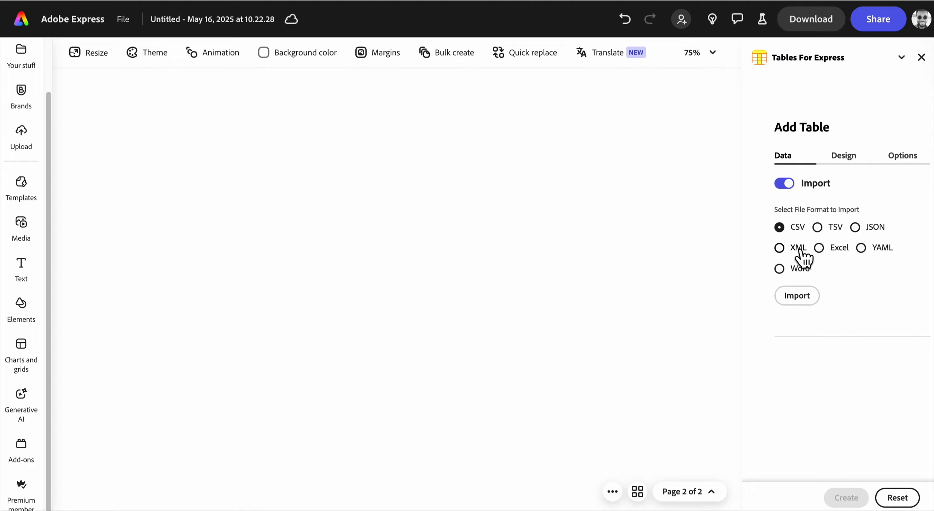
click(797, 296)
double_click(186, 205)
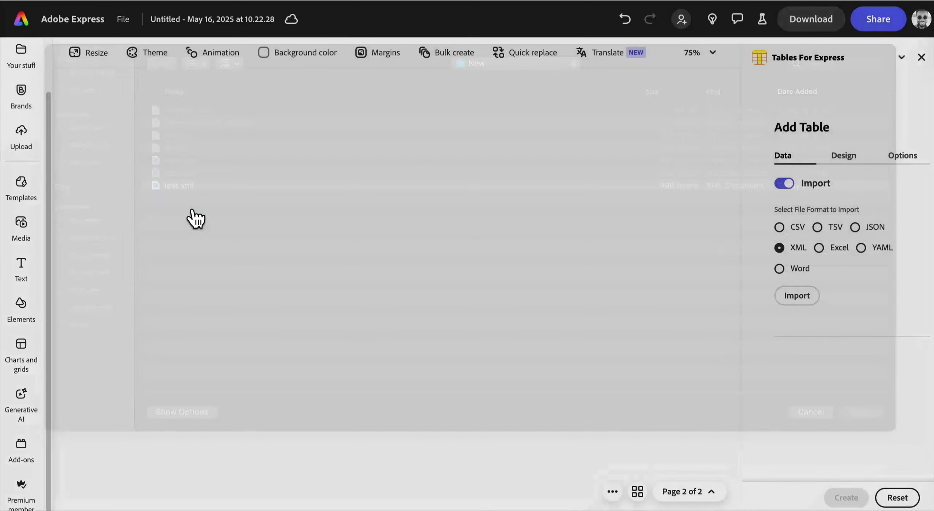
scroll(886, 438, right, 5)
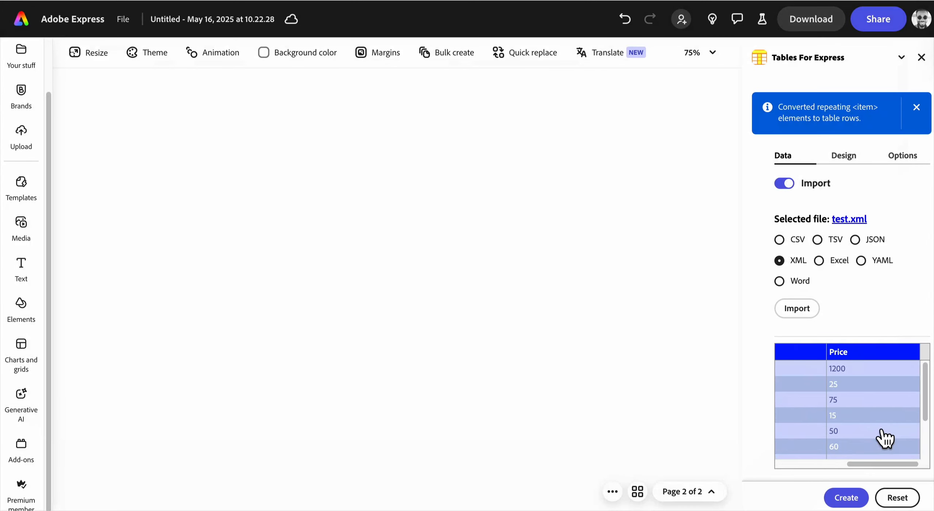
scroll(885, 440, left, 5)
scroll(885, 442, right, 3)
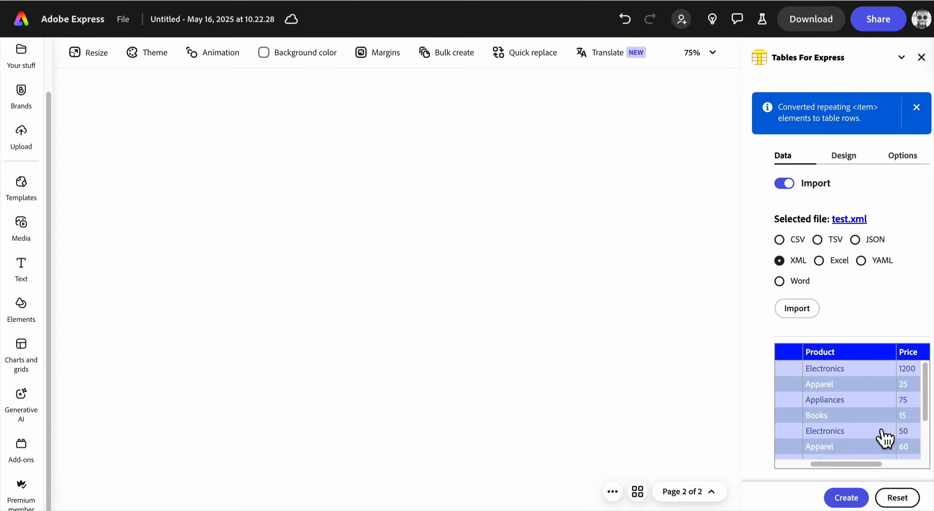
Step: Apply the brown banded design with brown cell borders to the XML data and create the table on the page
click(843, 156)
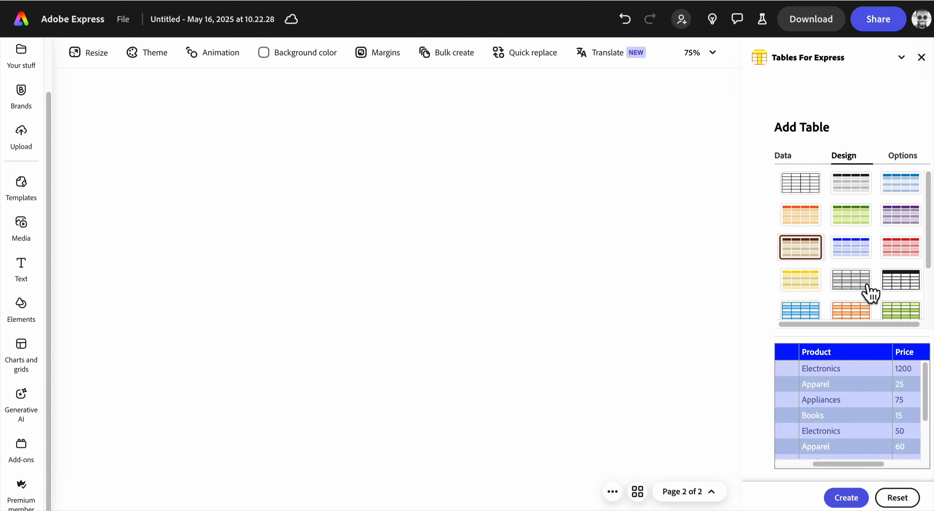
scroll(865, 226, down, 2)
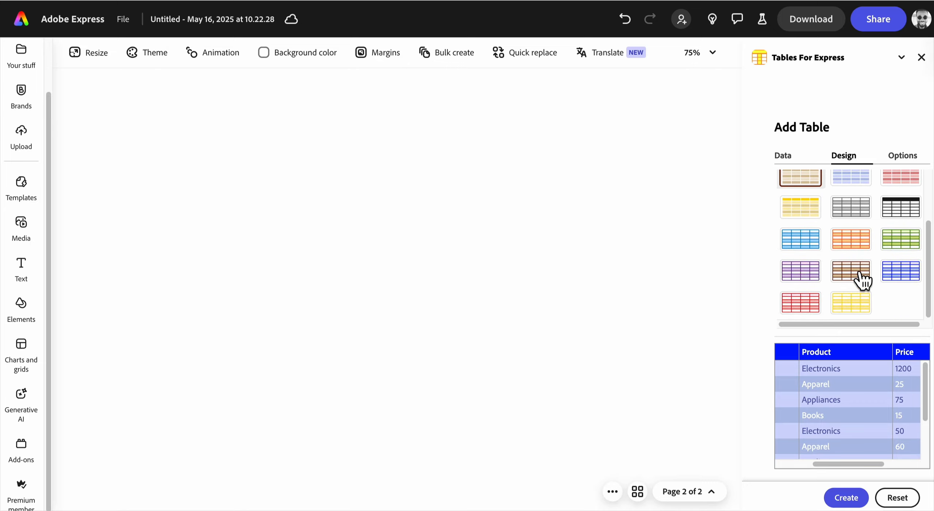
click(857, 272)
click(855, 502)
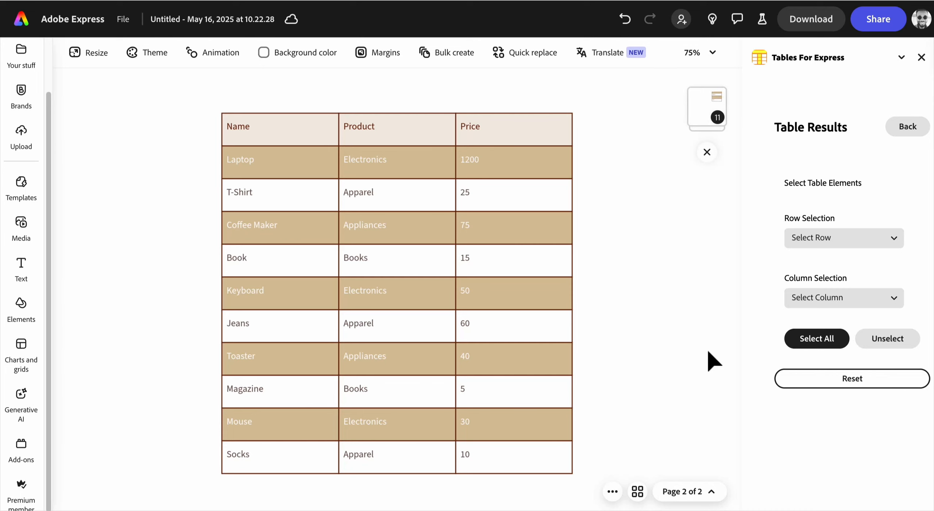
Step: Select the entire brown table, delete it from the page and return to an empty table setup
click(837, 350)
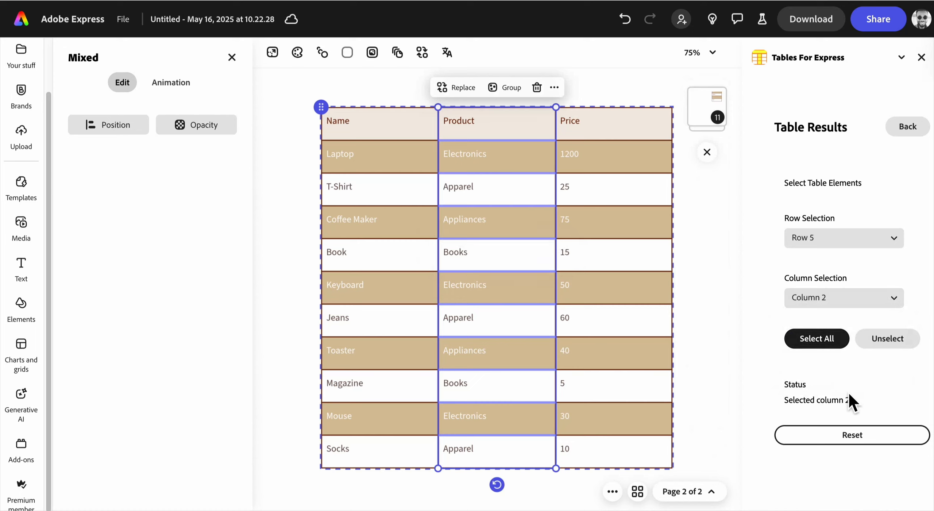
click(824, 349)
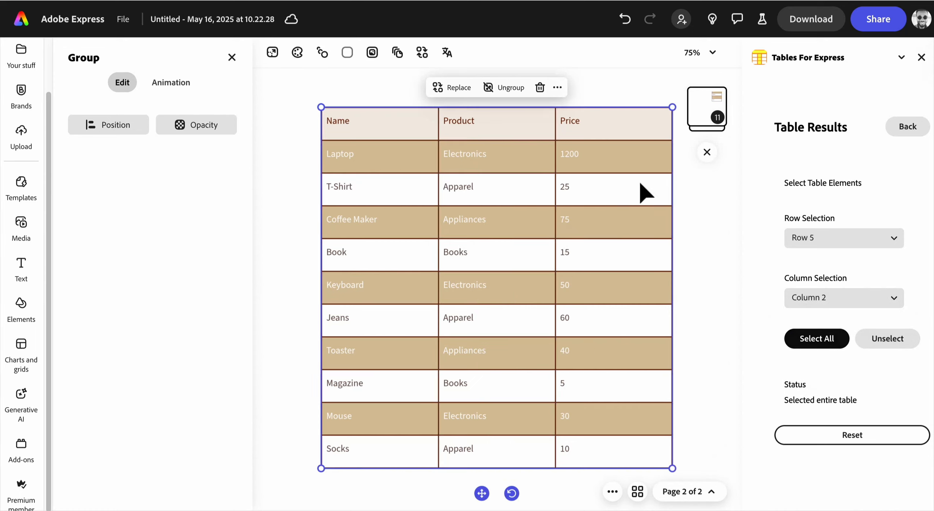
click(538, 88)
click(908, 127)
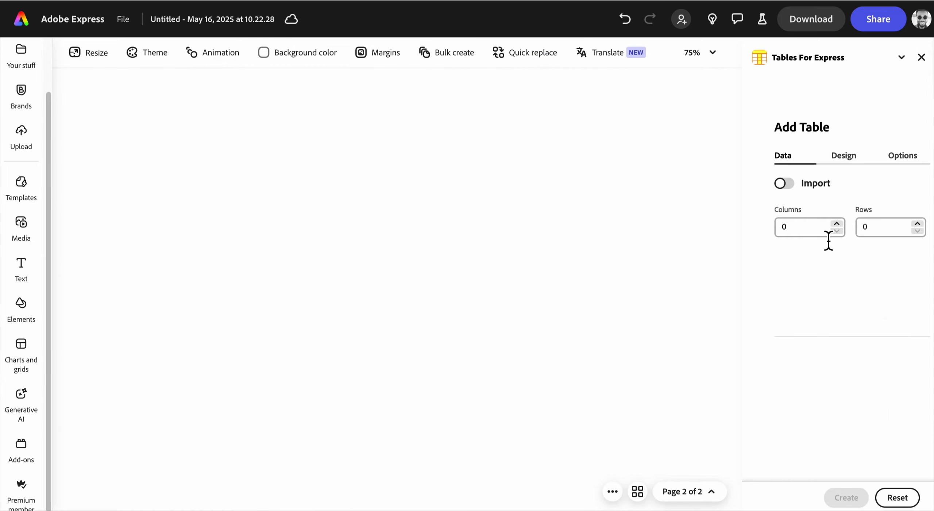
Step: Import the Excel data from SampleXLSFile_19kb.xls, check its columns in the preview and create the table on the page
click(816, 184)
click(839, 248)
click(803, 297)
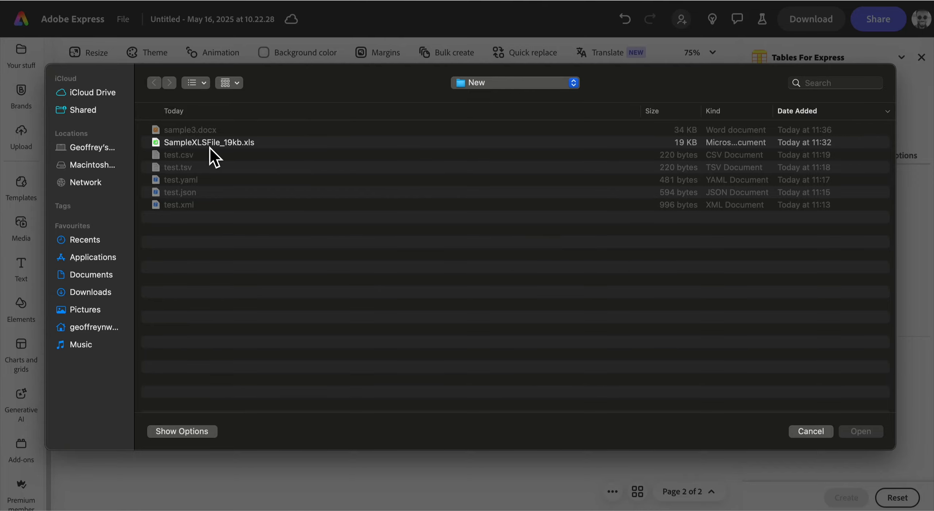
double_click(210, 148)
scroll(820, 415, right, 10)
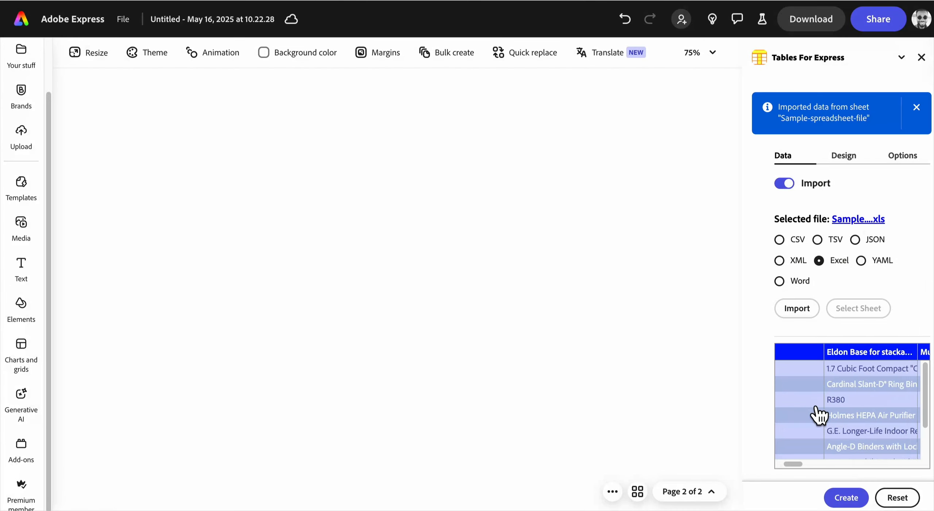
scroll(816, 409, right, 10)
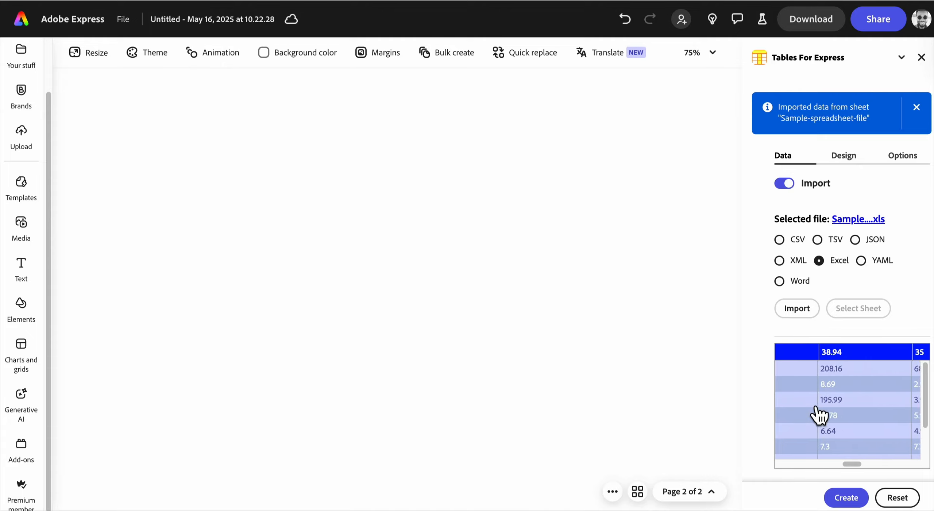
scroll(819, 415, left, 20)
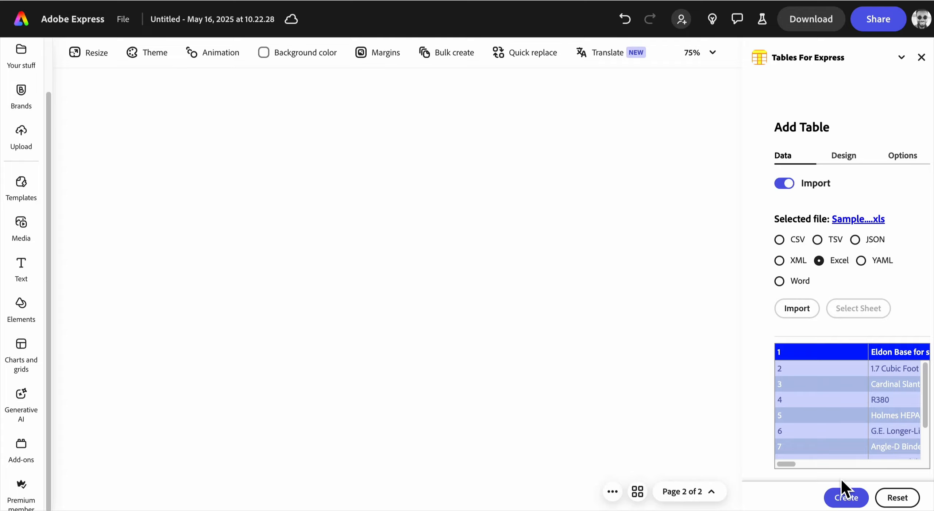
click(842, 495)
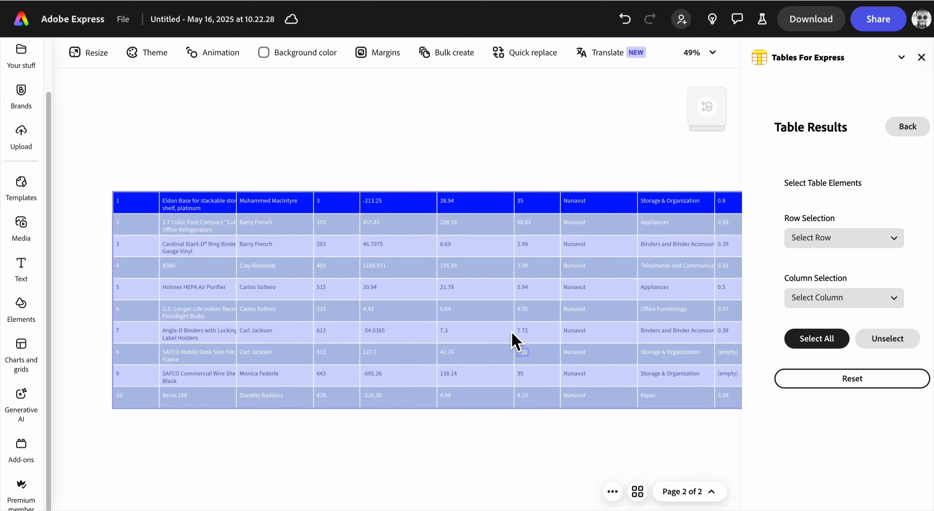
Step: Select the whole blue table made from the Excel data and delete it from the page
click(821, 350)
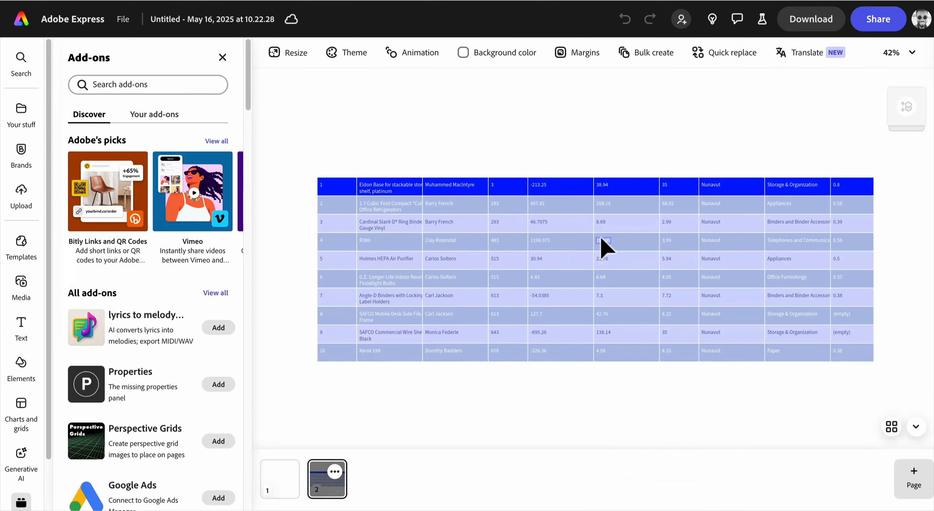
scroll(601, 239, down, 10)
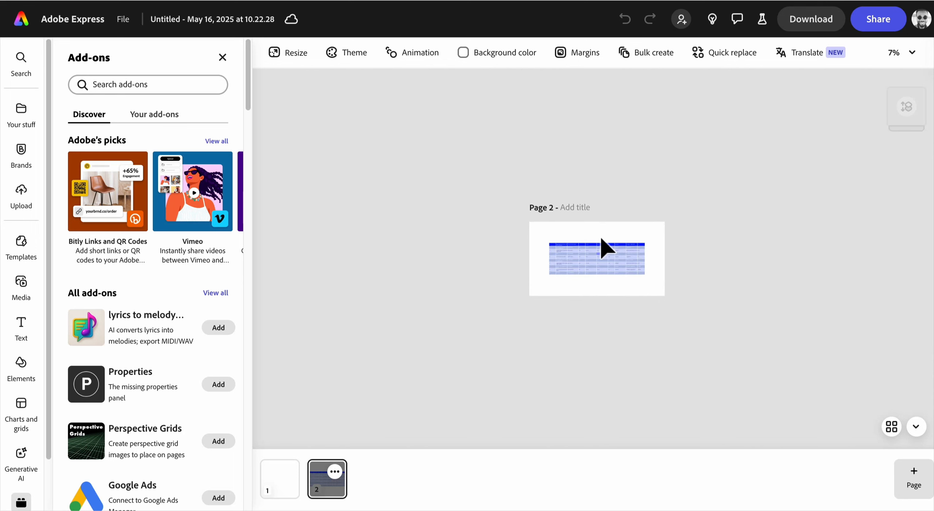
scroll(601, 240, up, 7)
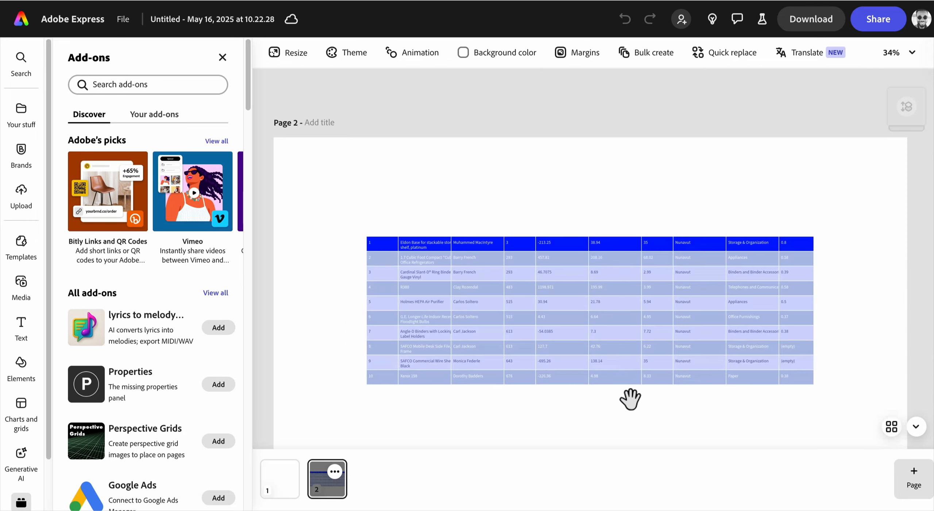
drag(642, 427, 614, 387)
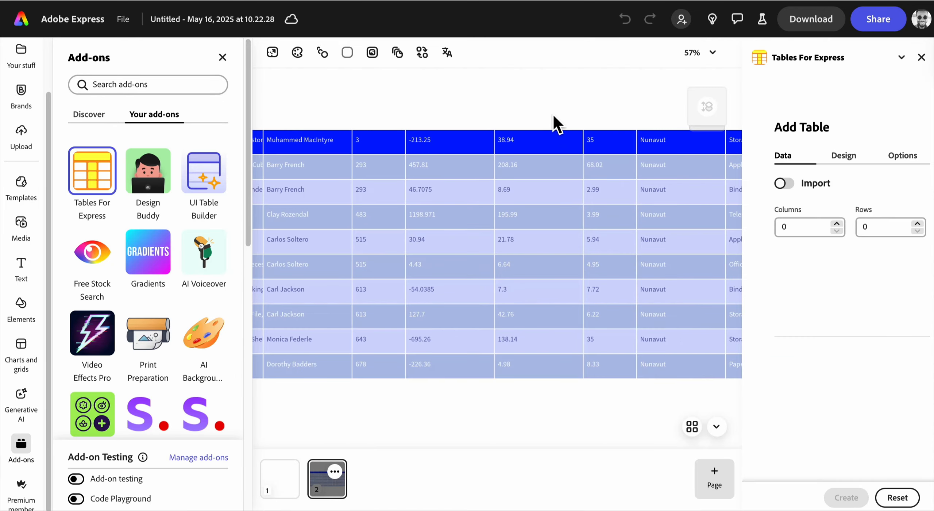
click(573, 150)
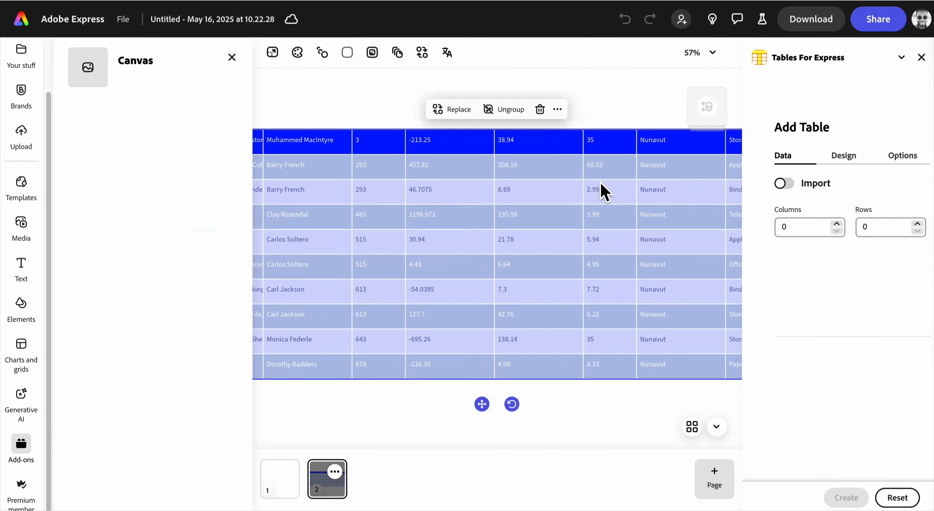
click(540, 109)
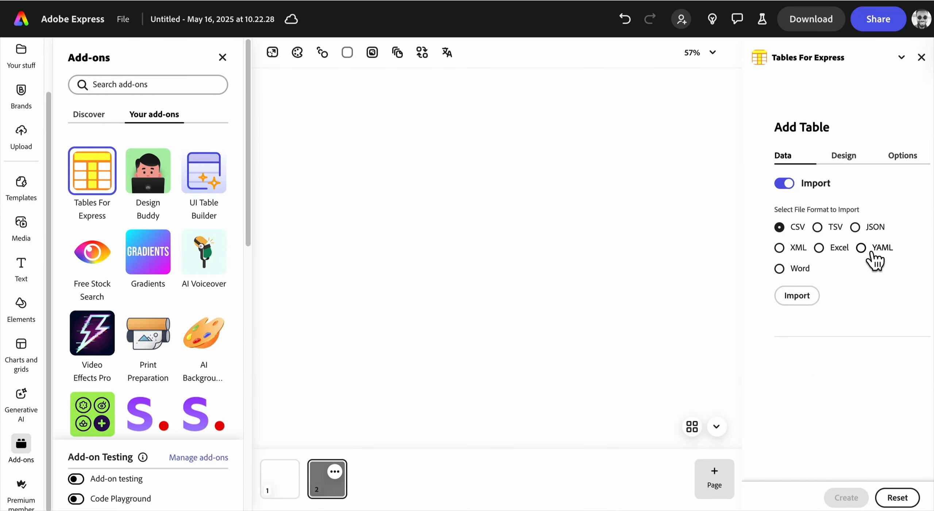
Step: Choose sample1.yaml from the sample-files folder as the YAML file to import
click(810, 297)
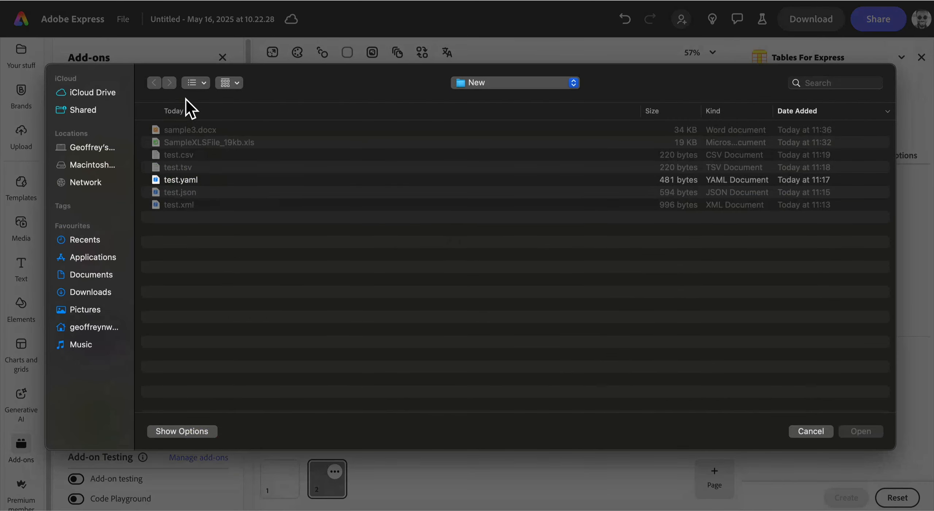
click(572, 83)
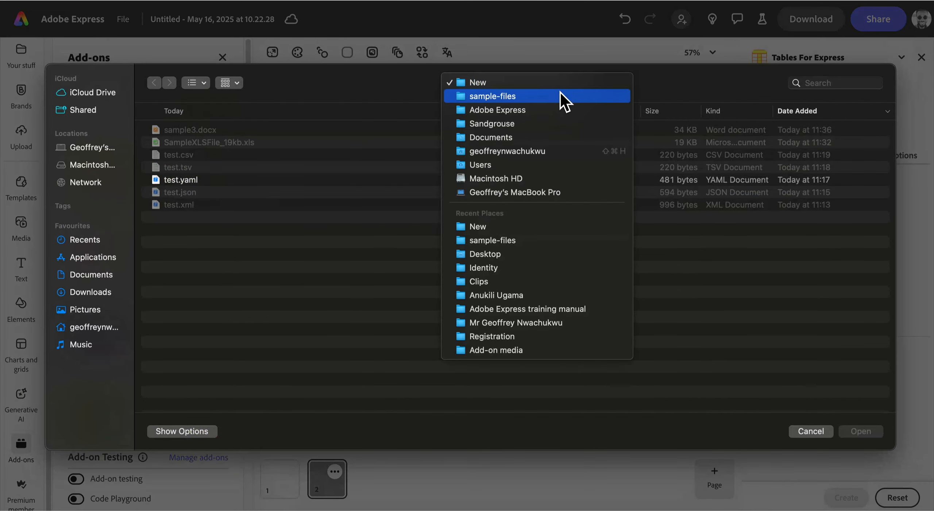
click(563, 98)
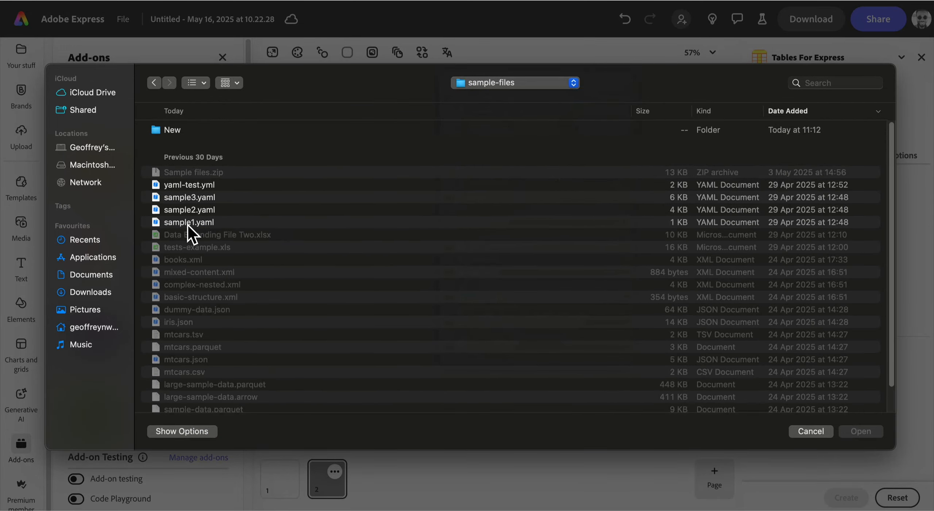
double_click(188, 223)
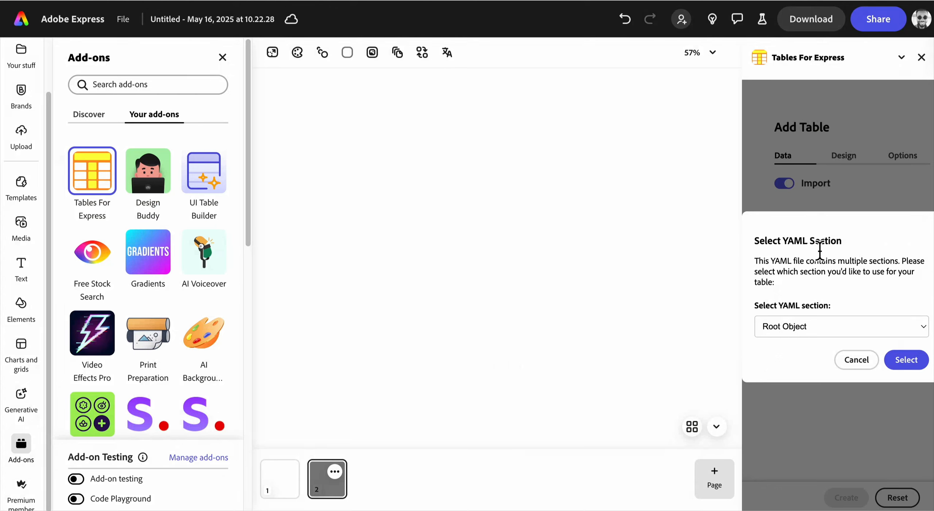
Step: Import the users section of the YAML file and create the table on the page
click(825, 329)
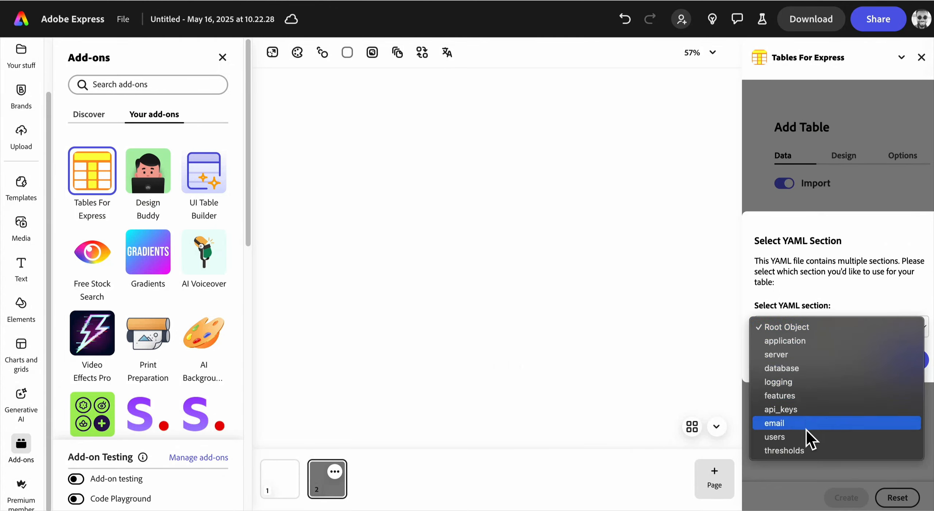
click(808, 440)
click(908, 360)
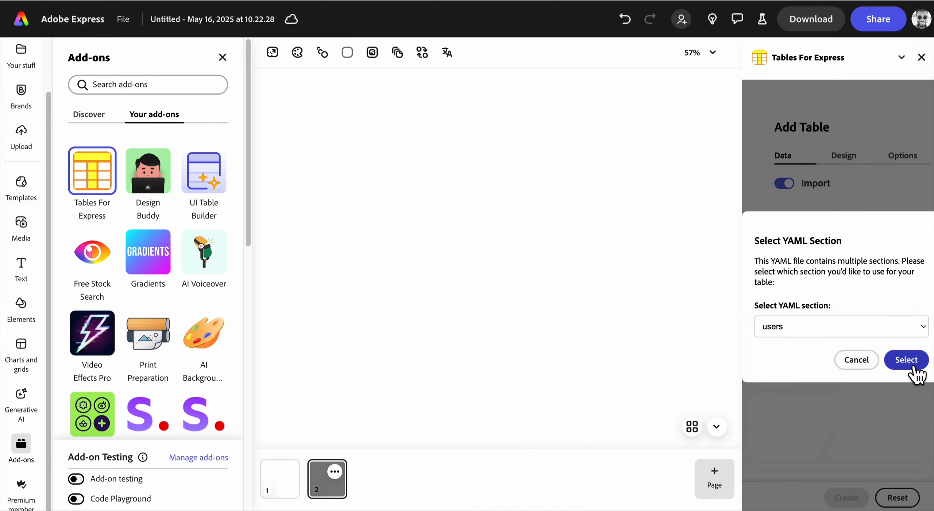
drag(836, 466, 807, 466)
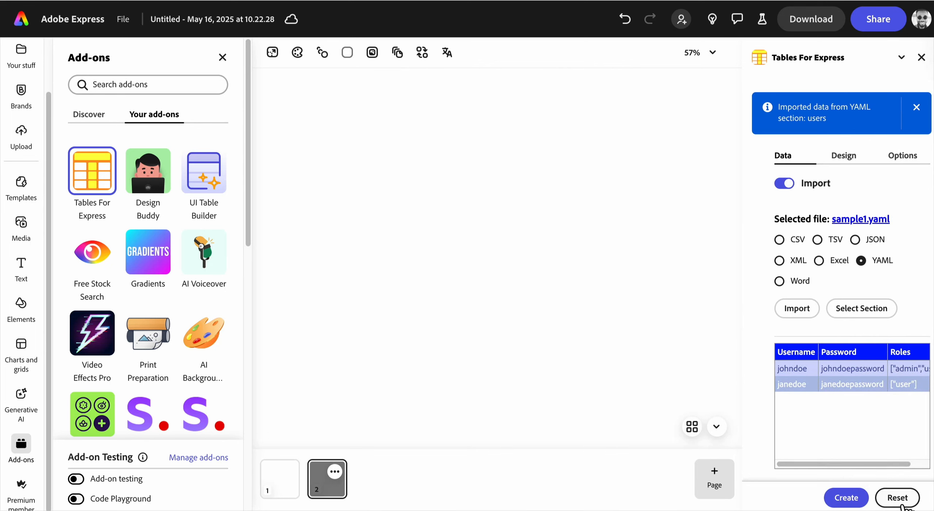
click(846, 498)
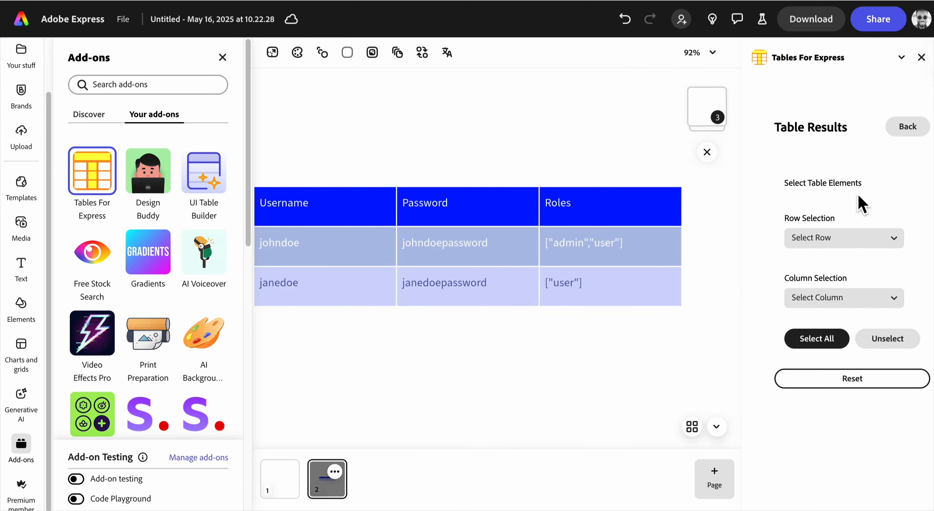
drag(523, 365, 543, 362)
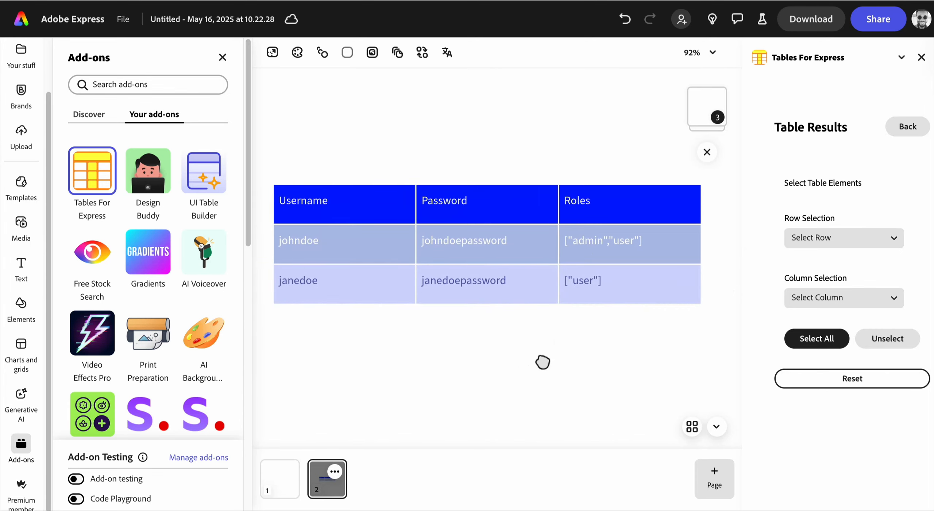
Step: Delete the entire YAML users table from the page and reset the table setup
click(824, 338)
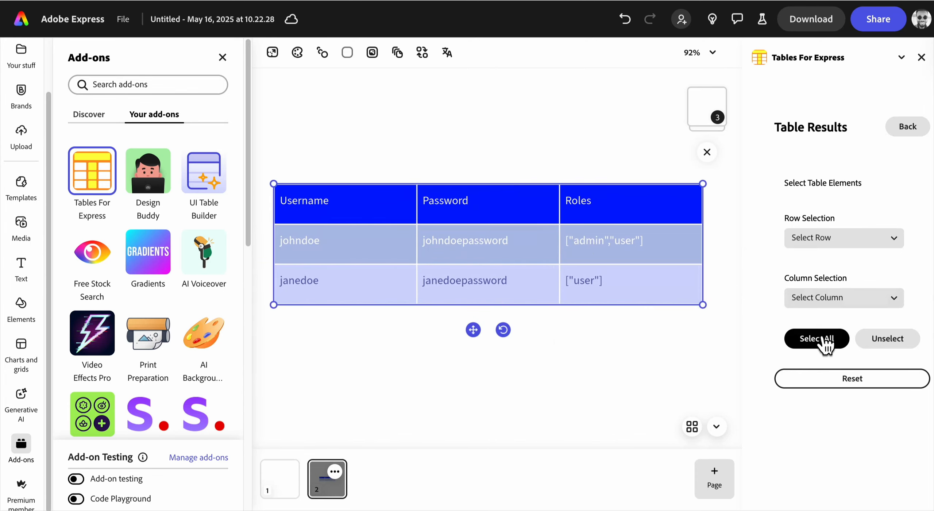
click(532, 163)
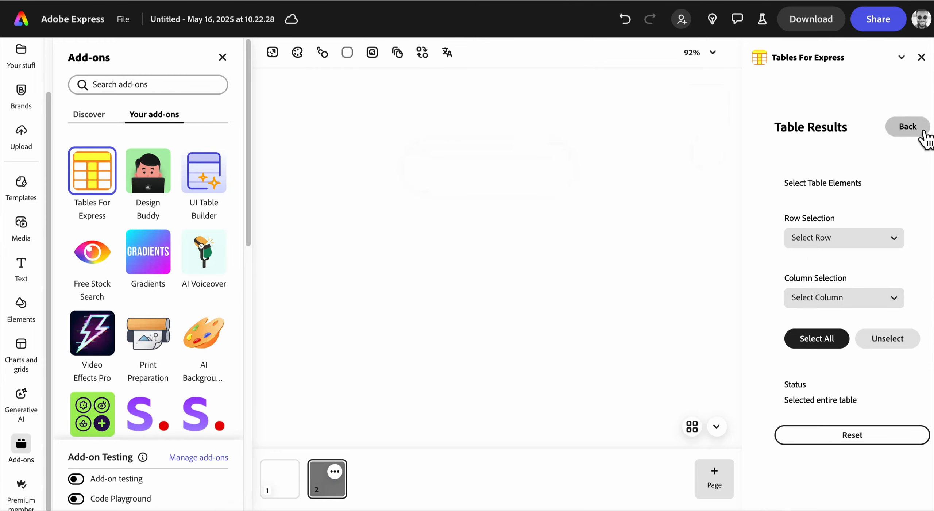
click(906, 128)
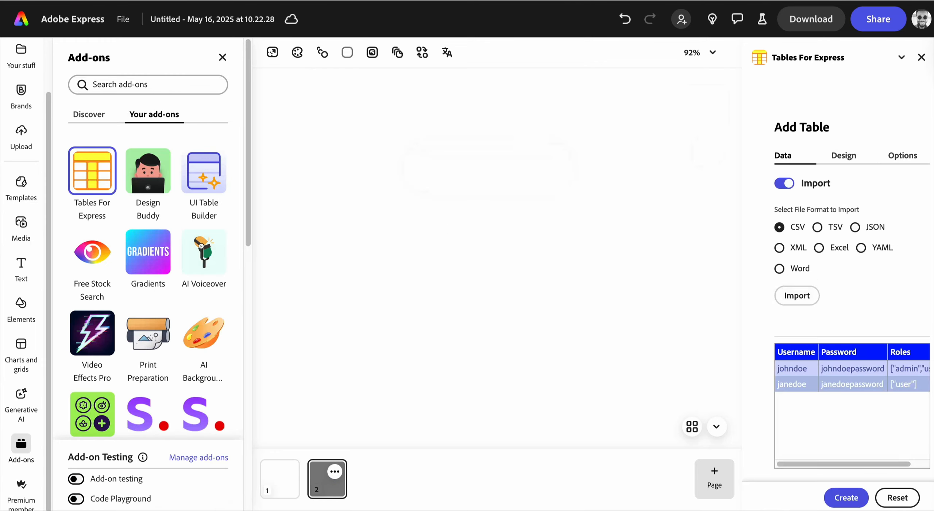
click(916, 504)
Step: Import the table data in Excel format from tests-example.xls using the Example Test sheet
click(812, 185)
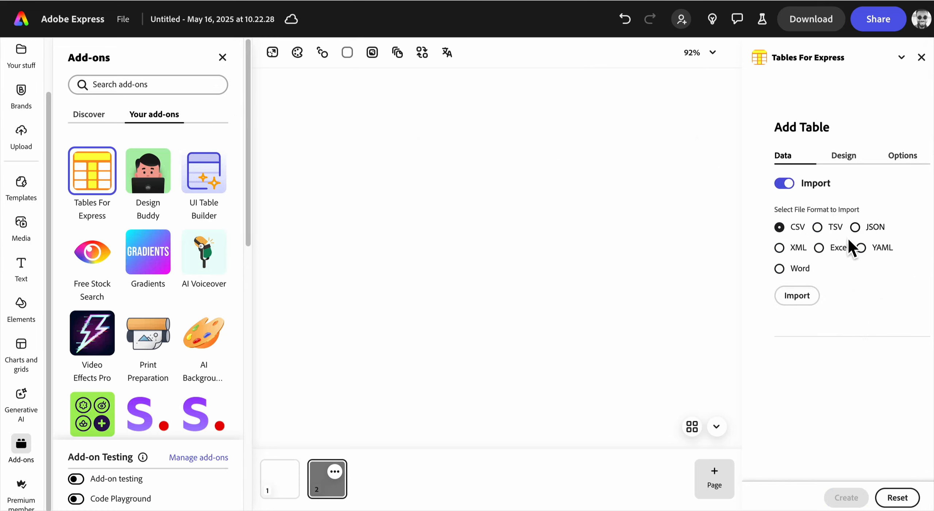
click(813, 303)
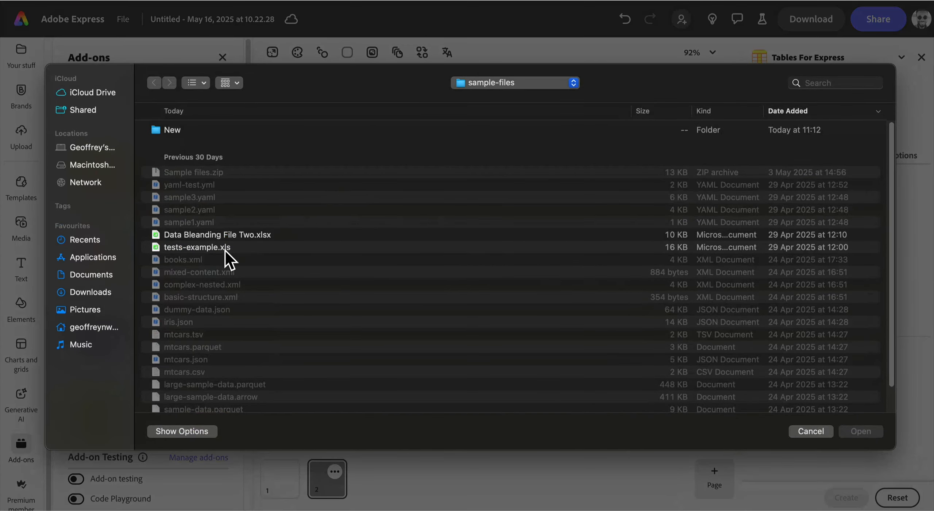
double_click(225, 250)
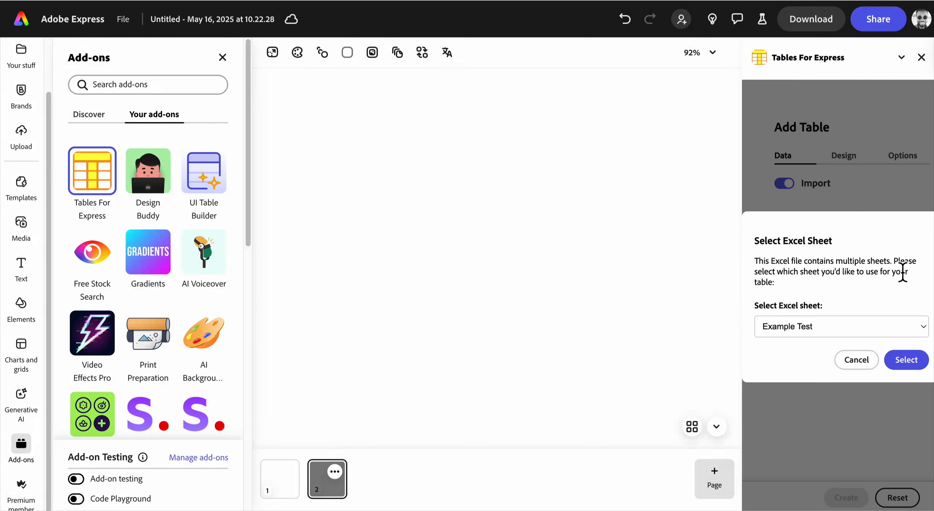
click(814, 324)
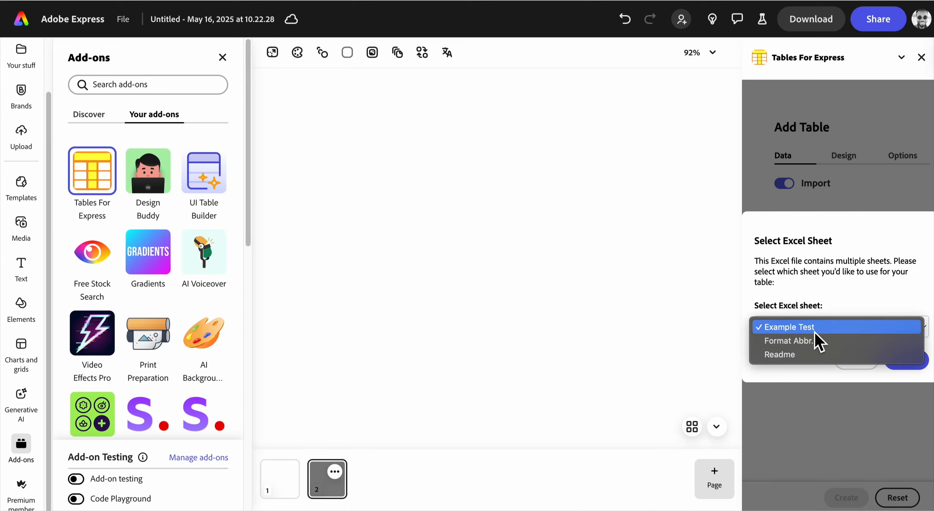
click(814, 327)
click(806, 327)
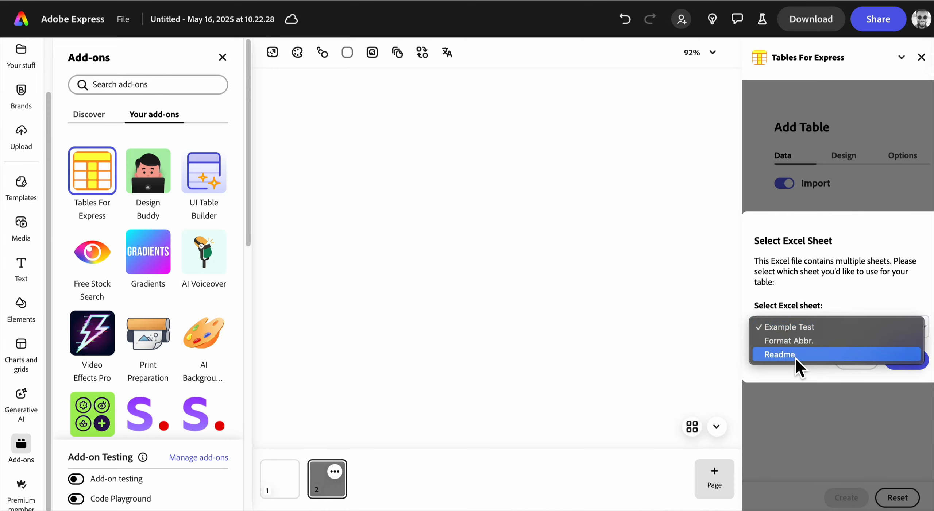
click(794, 328)
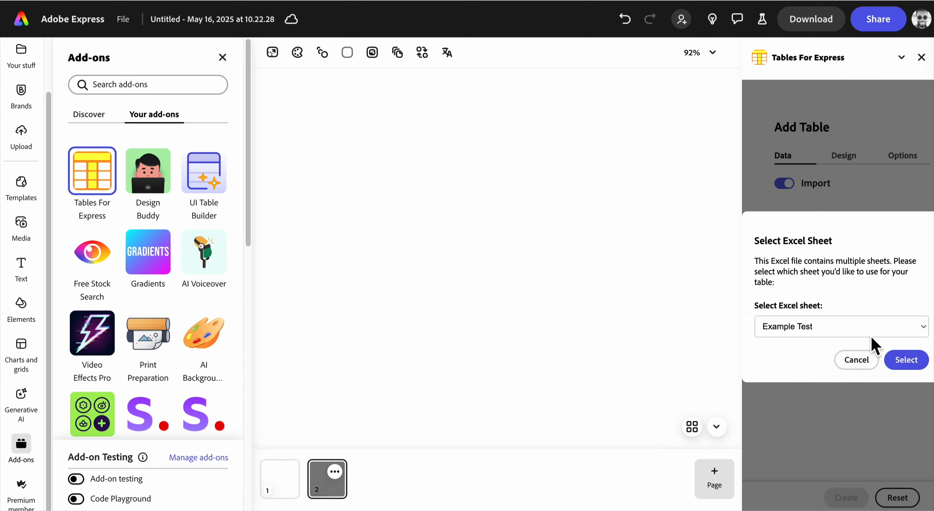
click(908, 361)
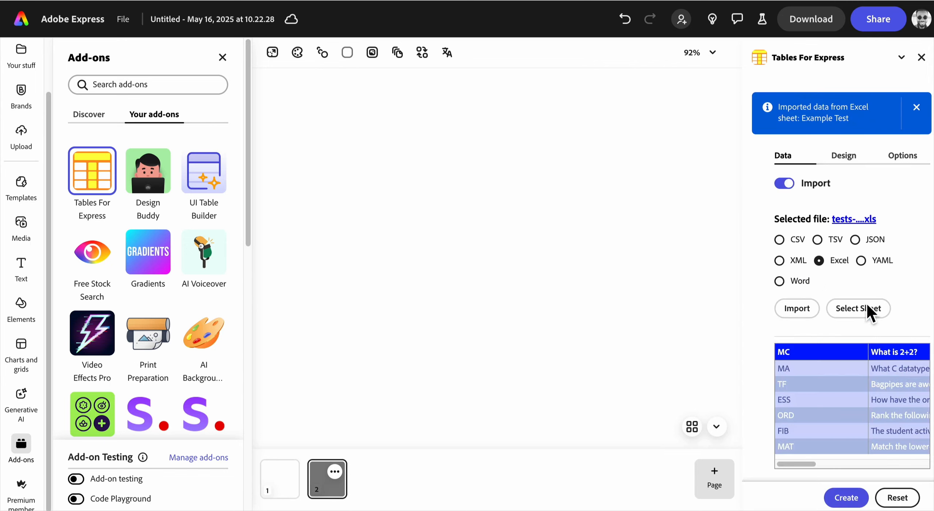
Step: Apply the grey banded design with a black header to the Example Test data and create the table on the page
click(844, 155)
click(852, 188)
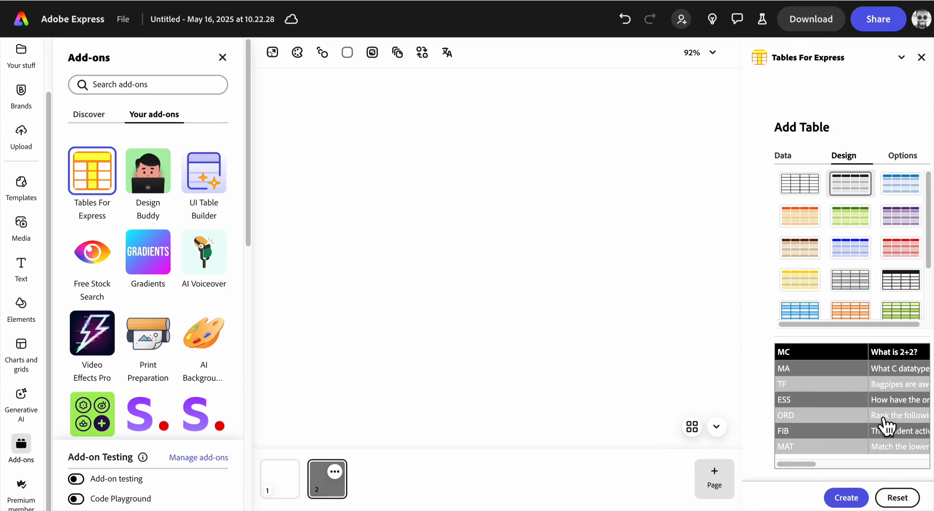
click(855, 505)
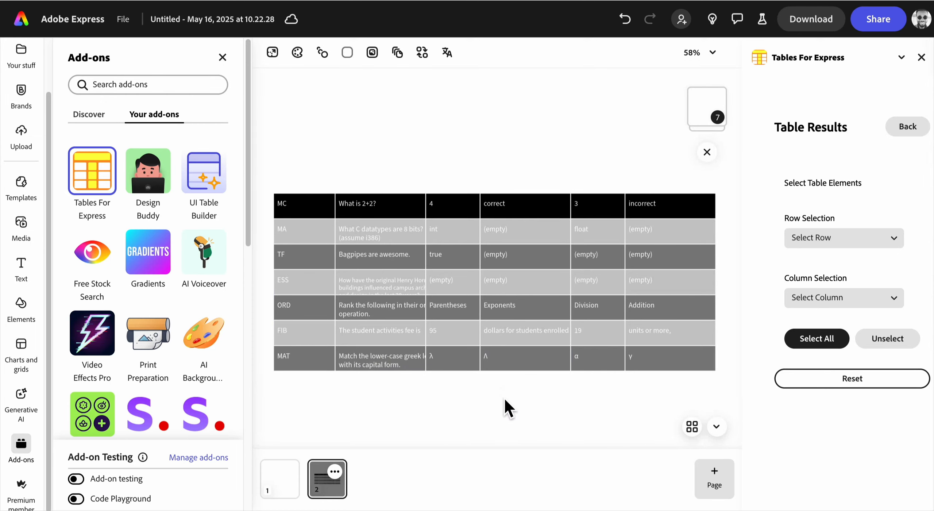
Step: Select the entire Example Test table with the add-on, move it slightly lower on the page and unselect it
drag(506, 400, 511, 348)
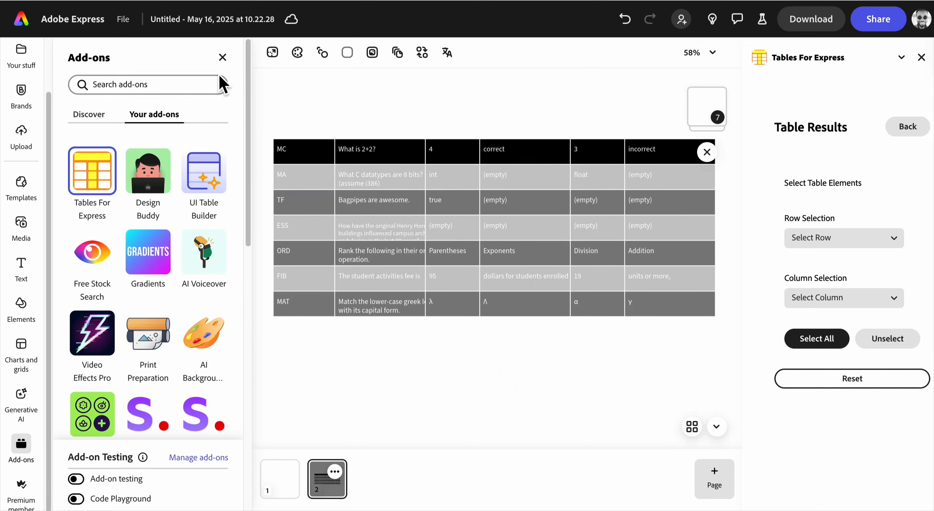
click(222, 57)
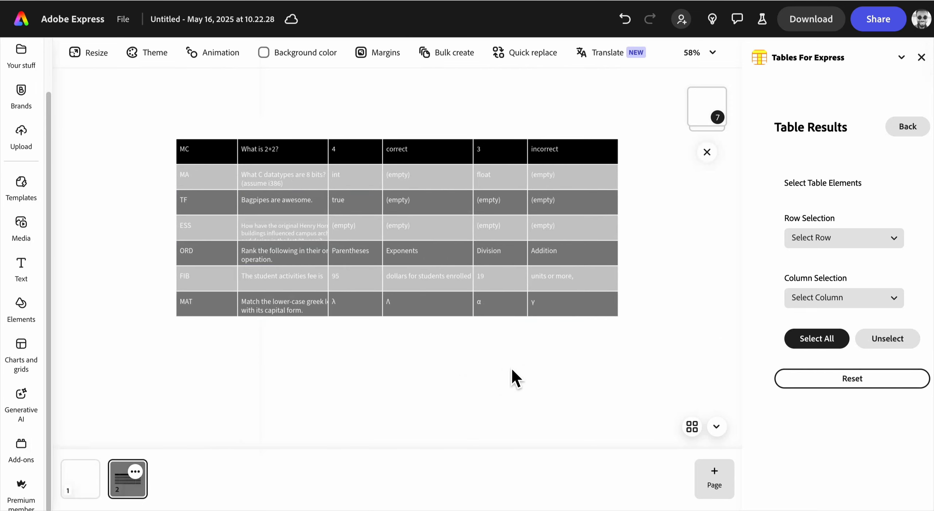
click(817, 341)
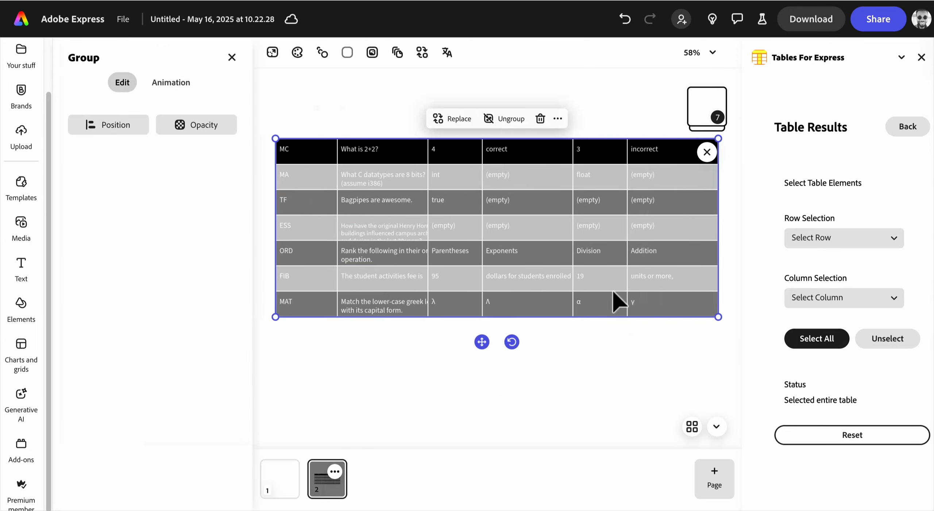
drag(484, 342, 499, 384)
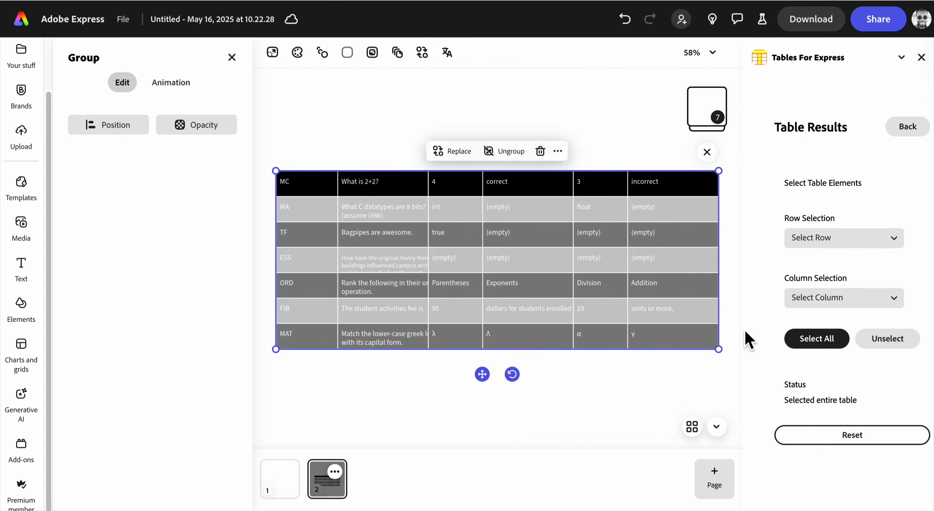
click(880, 345)
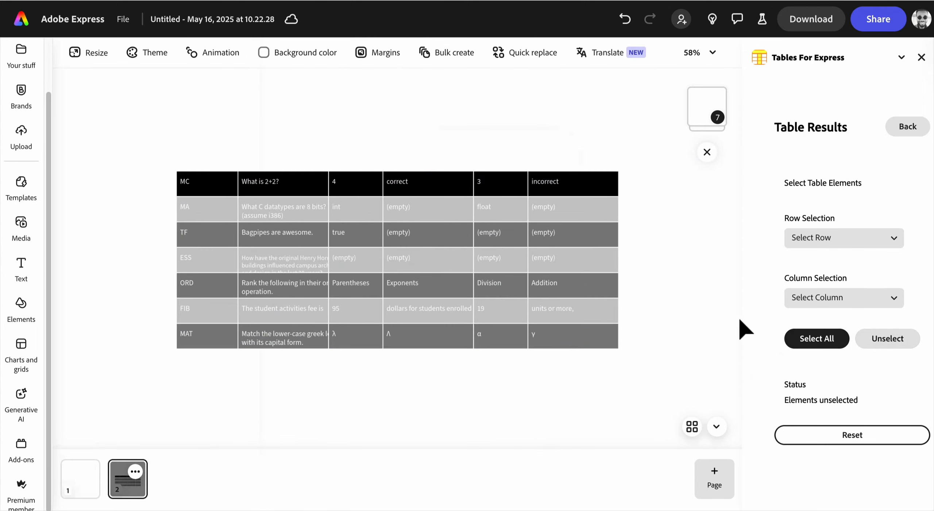
Step: Select row 3 of the table through the add-on's row selection and delete it from the page
click(827, 246)
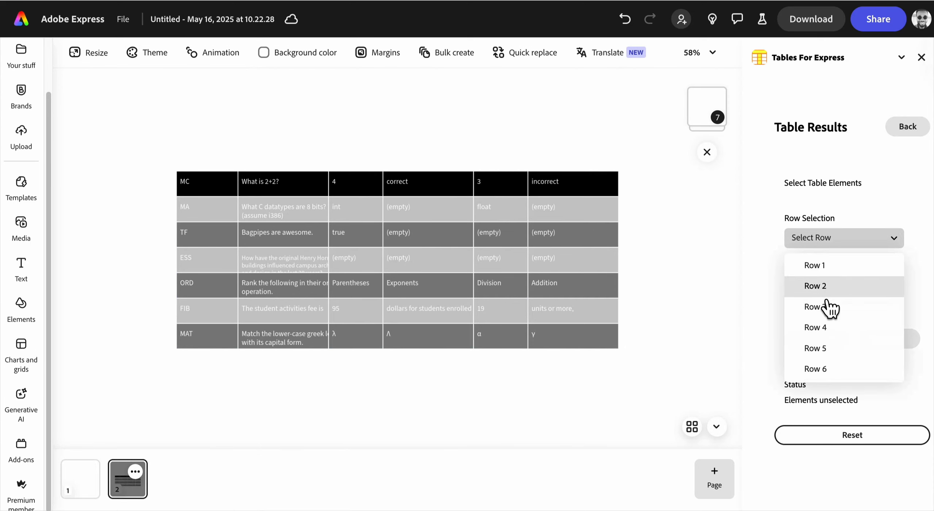
click(828, 307)
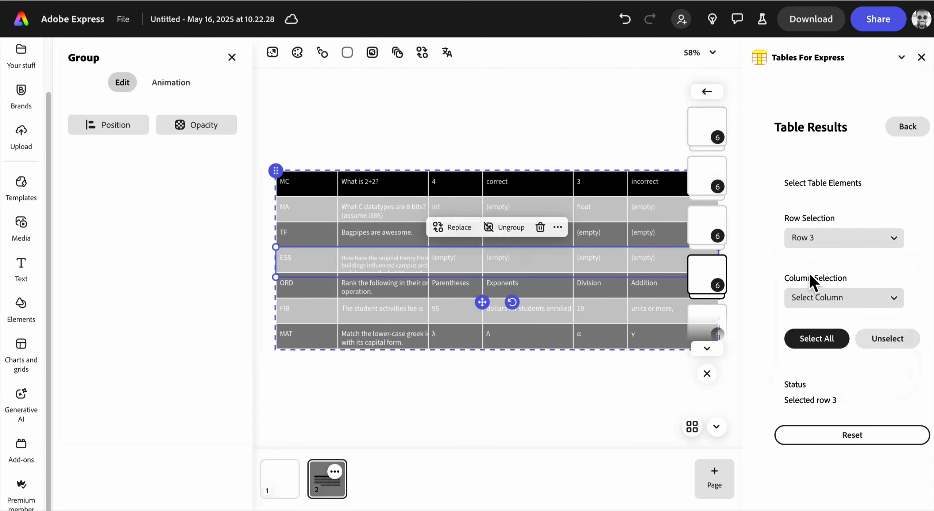
click(543, 230)
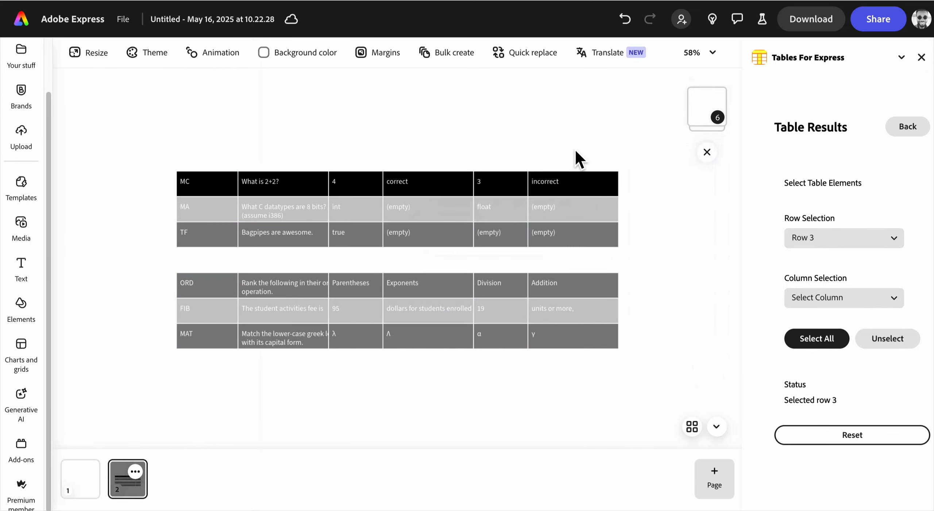
Step: Delete all remaining rows of the Example Test table and return to the table setup
drag(564, 148, 629, 332)
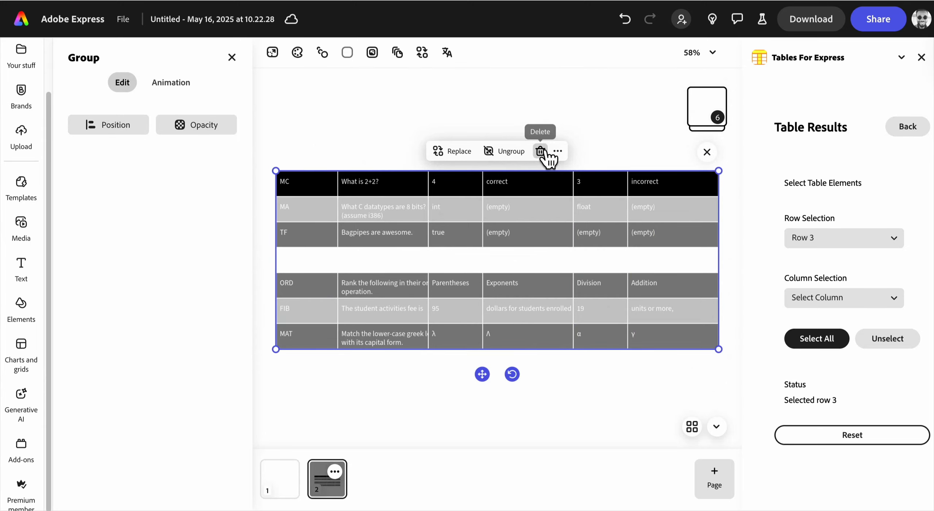
click(543, 151)
click(903, 128)
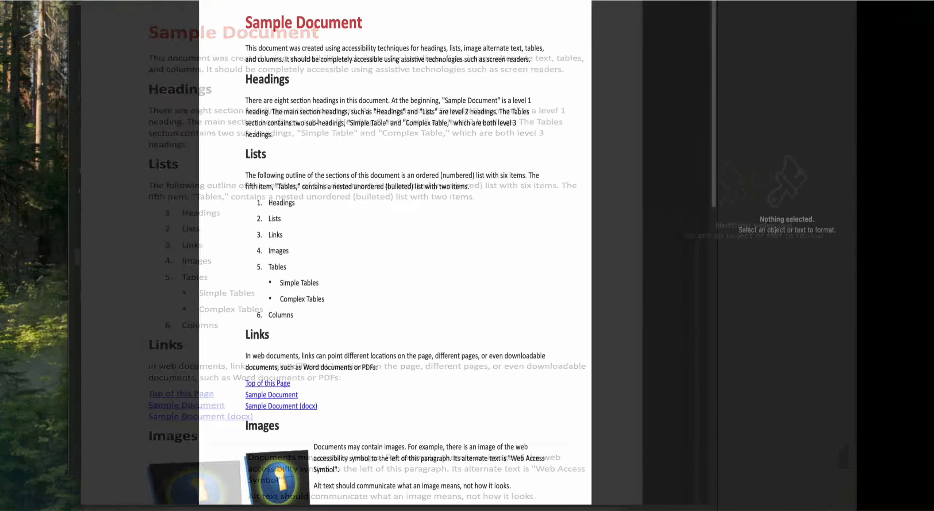
Step: Examine the simple and complex tables in the Word sample document, and switch back to Adobe Express
scroll(451, 198, down, 8)
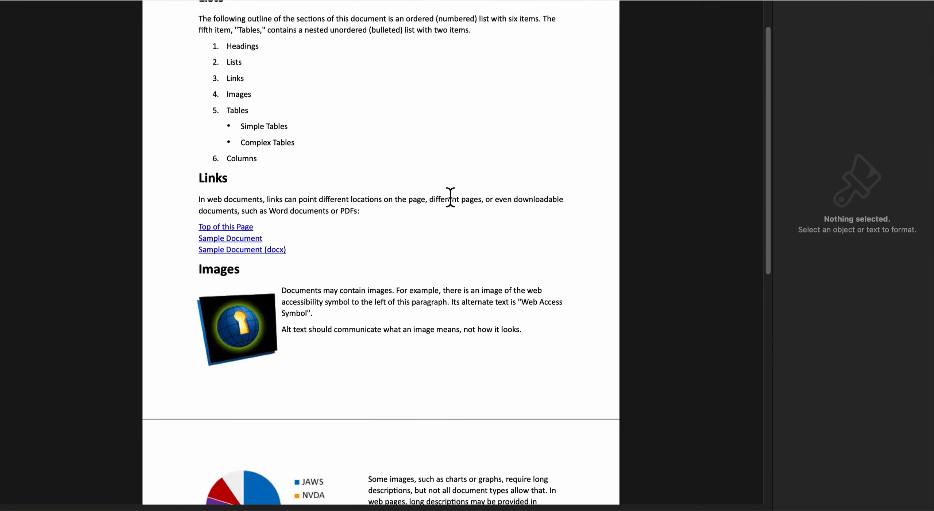
scroll(450, 198, down, 7)
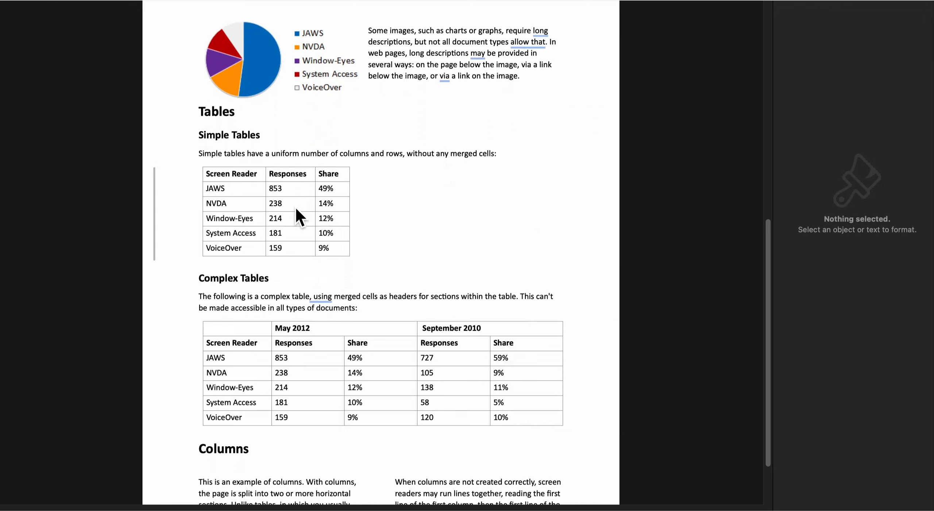
scroll(297, 214, down, 3)
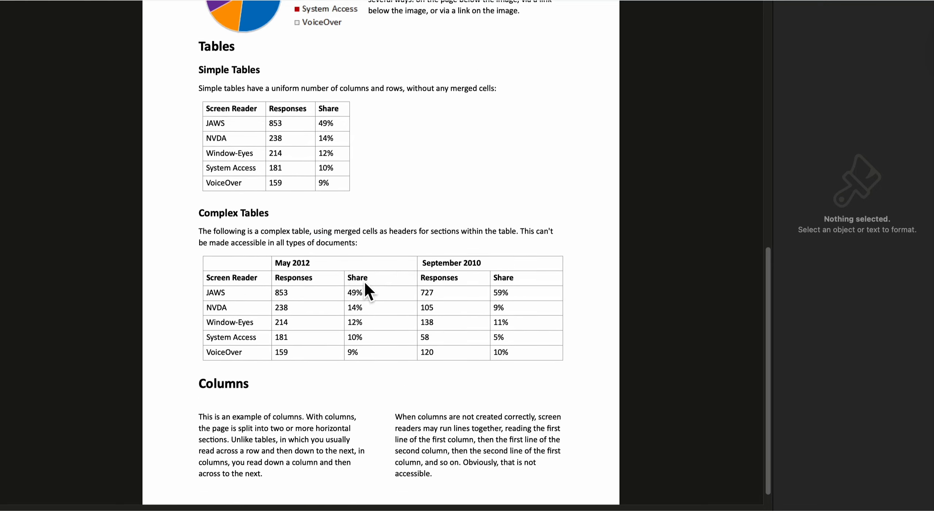
scroll(364, 280, up, 3)
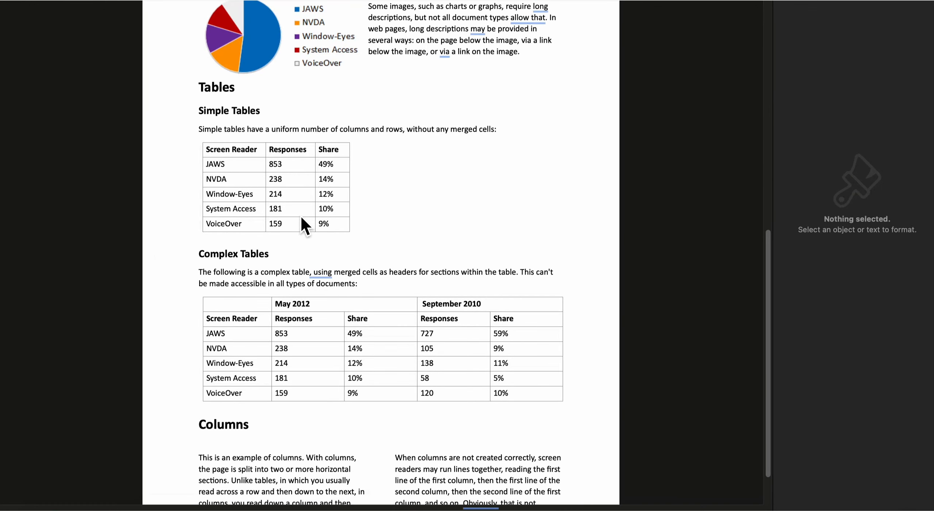
key(ctrl+Right)
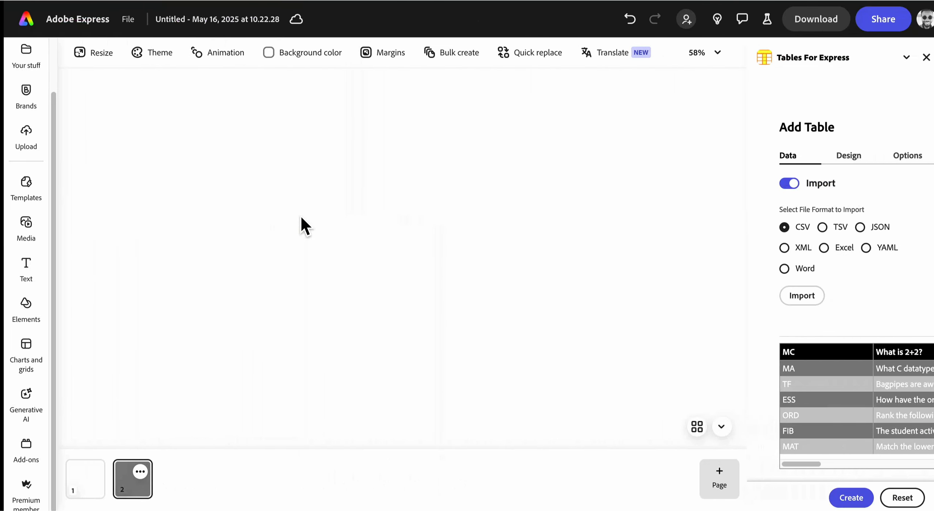
Step: Import Table 1 in Word format from sample3.docx in the New folder and check its columns in the preview
click(812, 274)
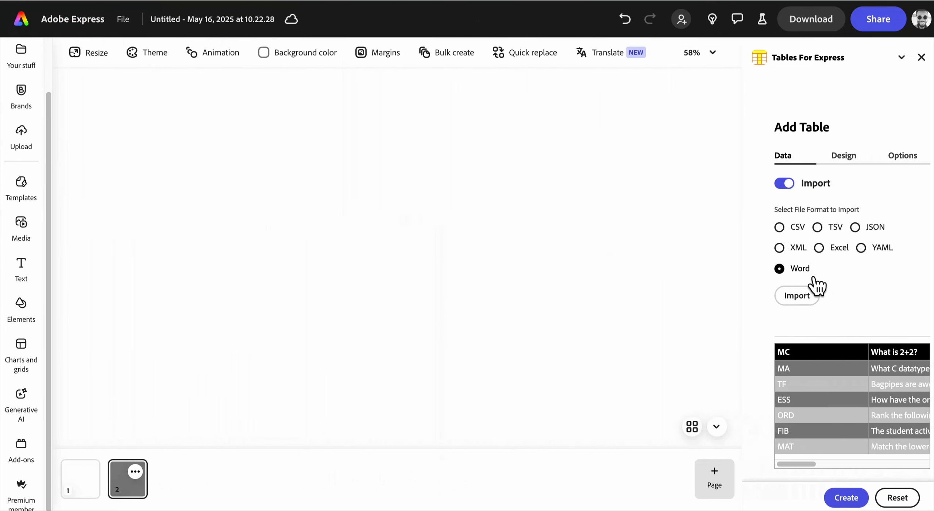
click(815, 298)
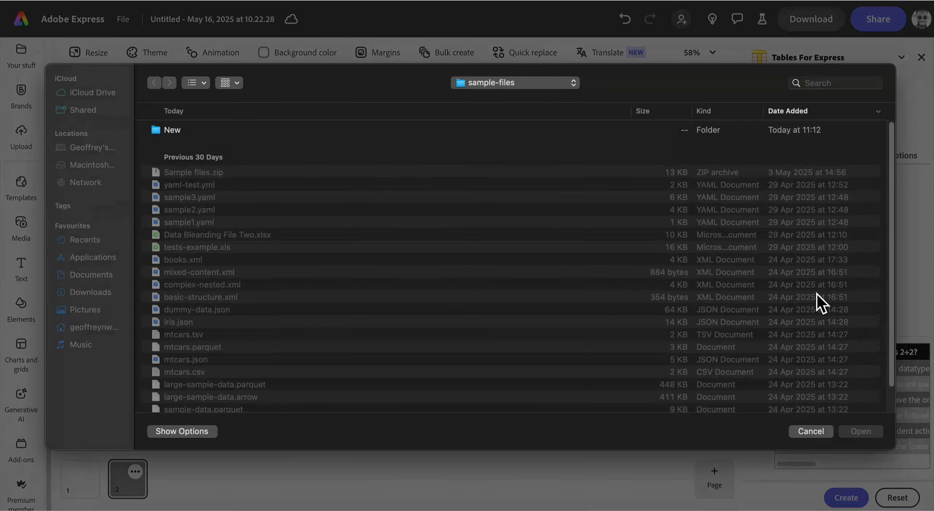
click(244, 132)
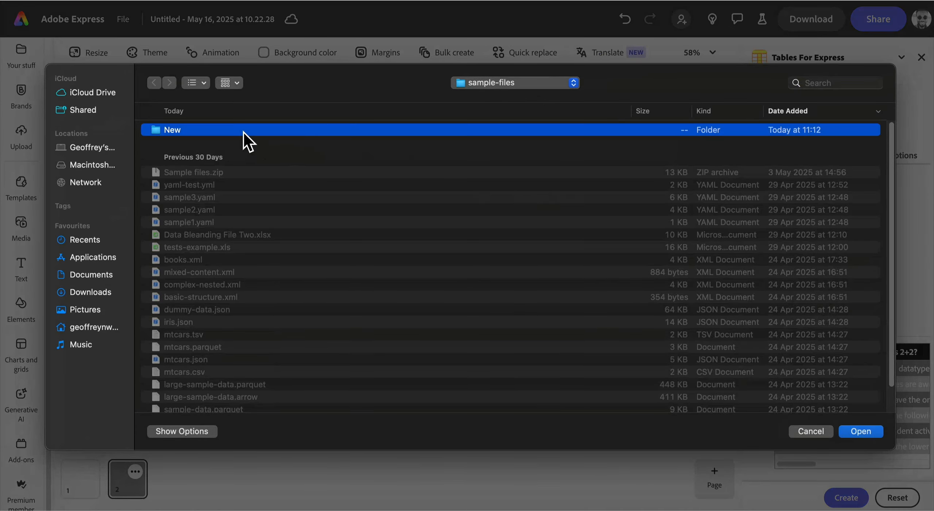
double_click(276, 134)
click(215, 133)
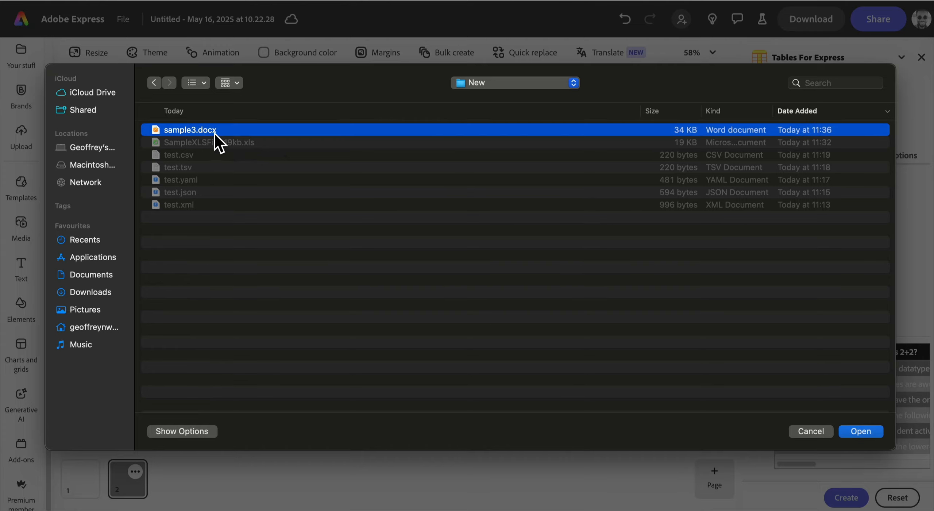
click(862, 432)
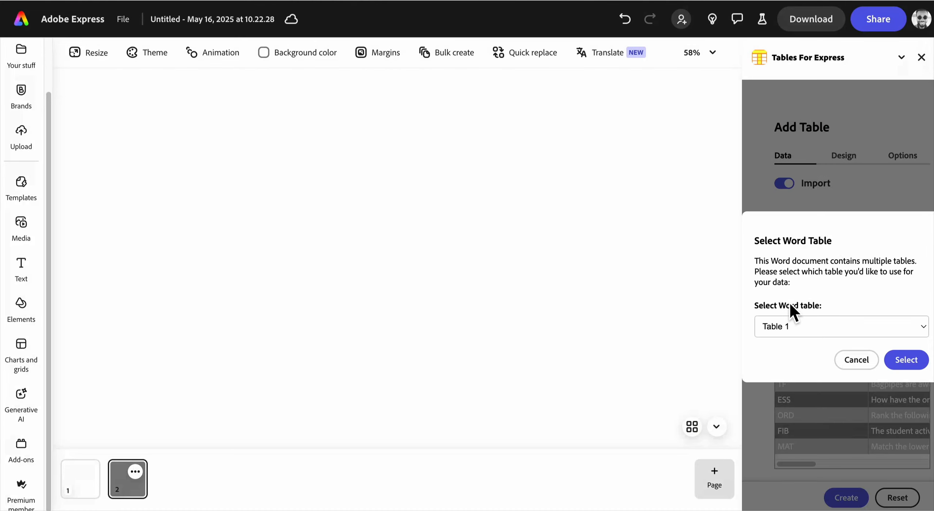
click(803, 328)
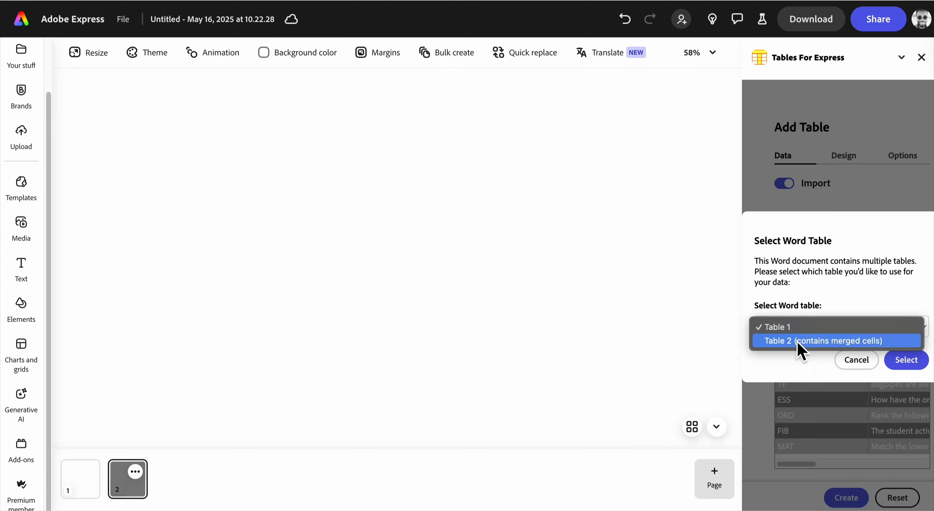
click(798, 356)
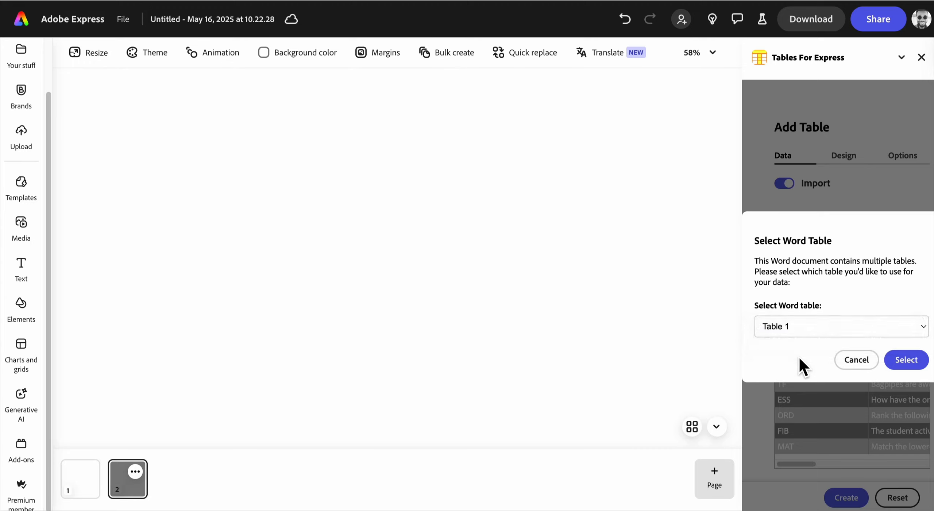
click(908, 360)
scroll(842, 403, right, 5)
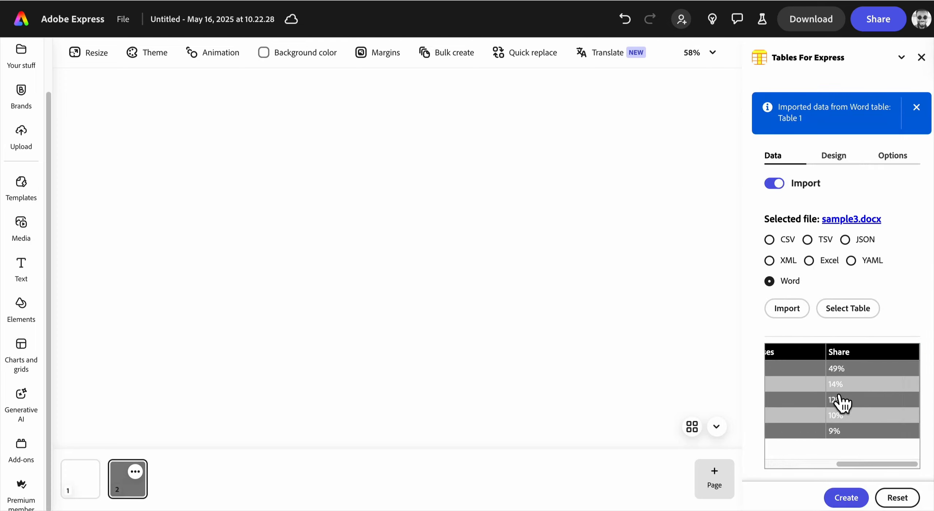
scroll(842, 403, left, 5)
Step: Apply the blue banded grid design to the Word table data and create the table on the page
click(847, 166)
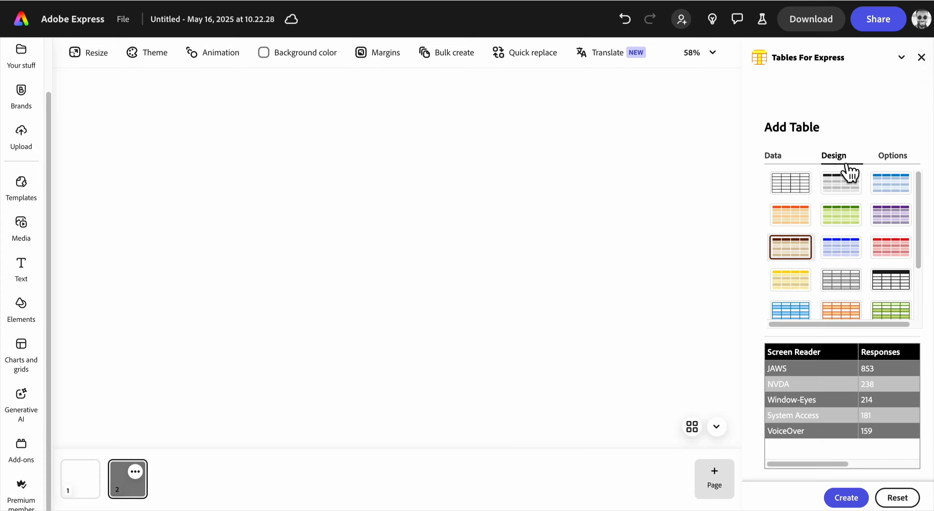
scroll(866, 230, down, 1)
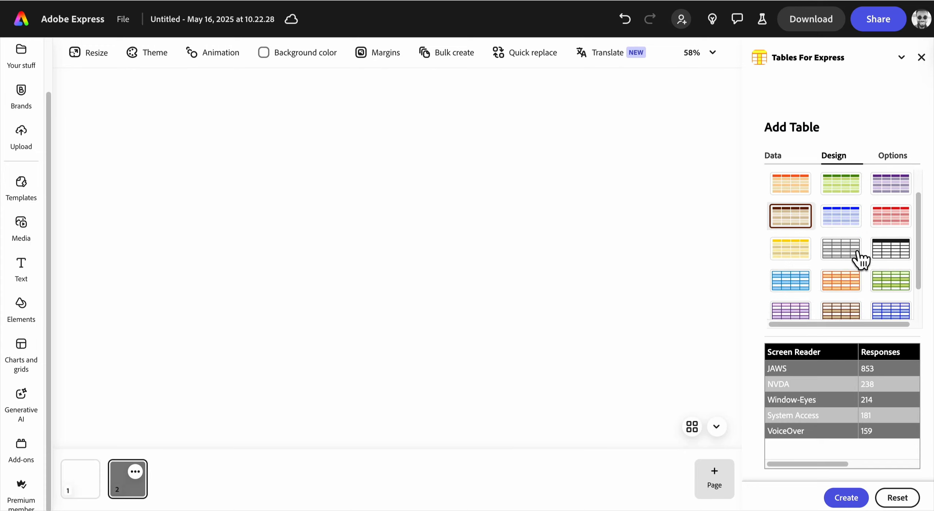
click(809, 281)
click(857, 501)
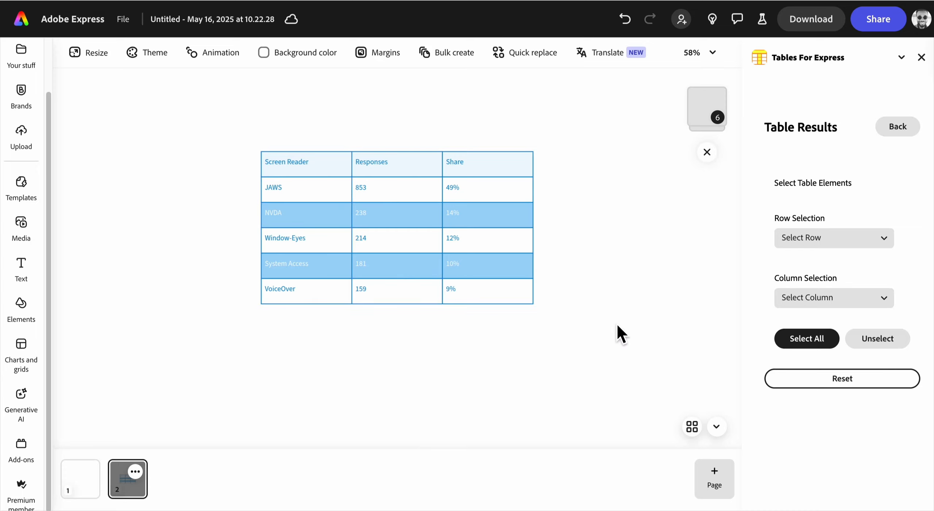
Step: Delete the entire blue screen reader table from the page and return to the table setup
click(819, 345)
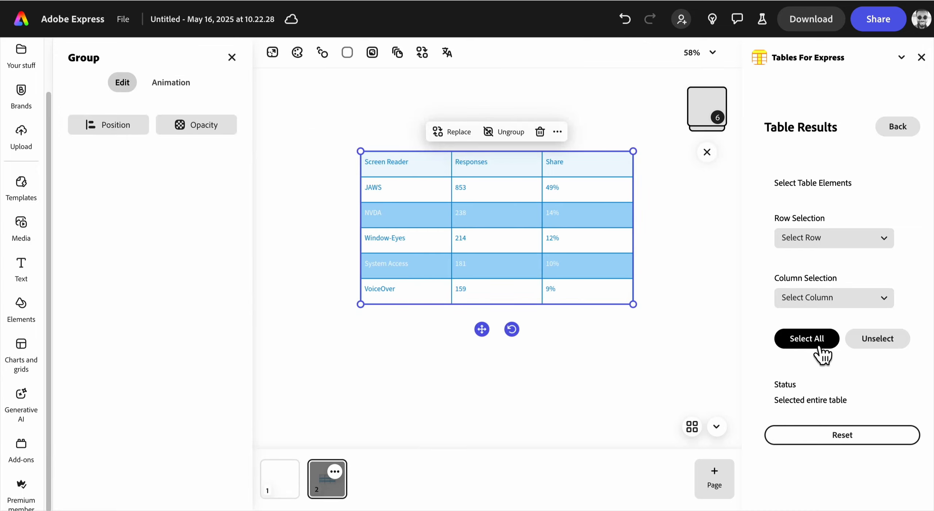
click(540, 132)
click(887, 130)
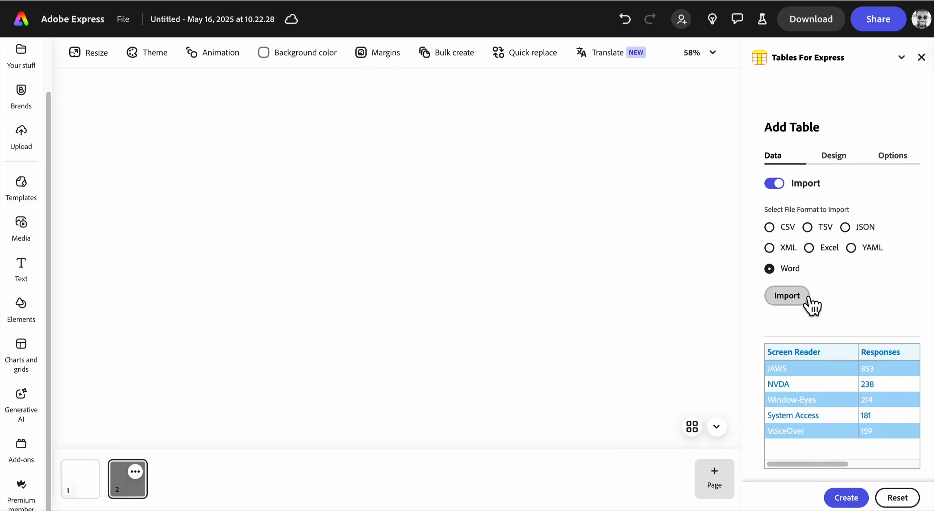
Step: Import Table 2 (contains merged cells) from the Word document sample3.docx
click(788, 295)
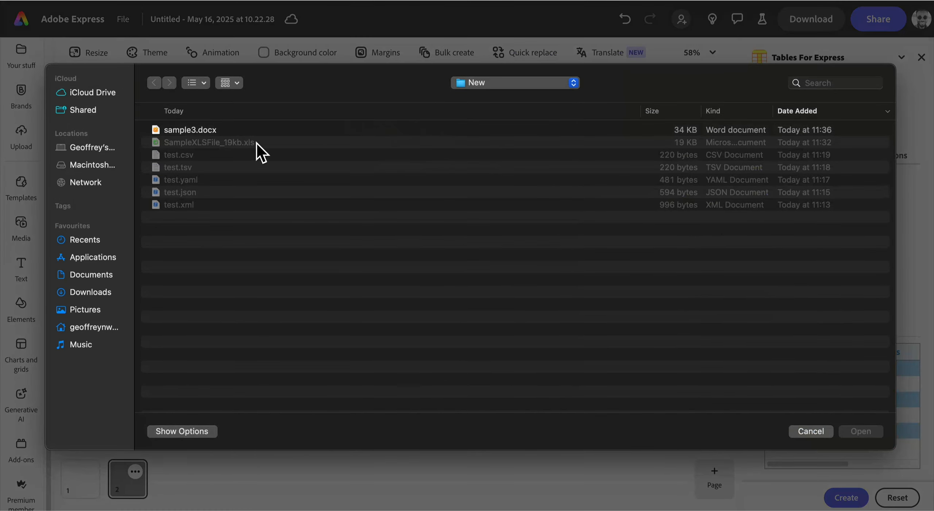
double_click(212, 137)
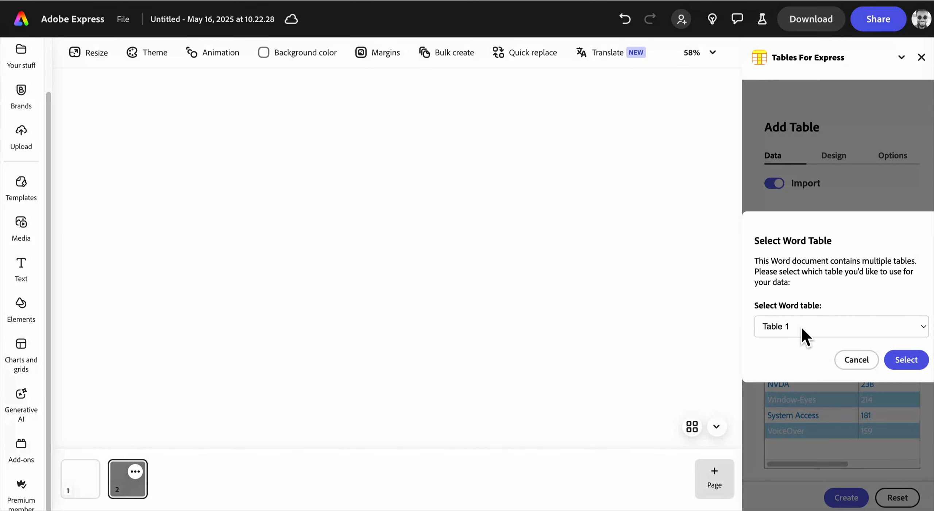
click(802, 325)
click(802, 341)
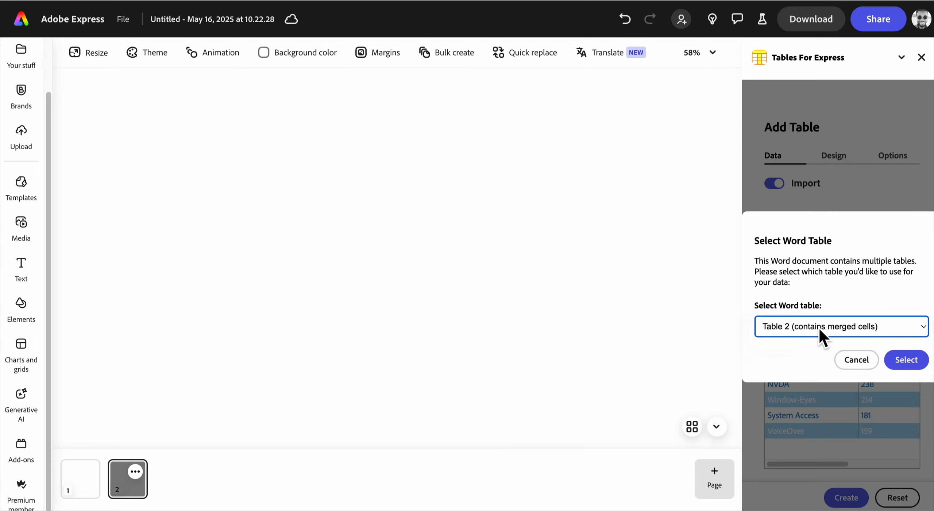
click(915, 361)
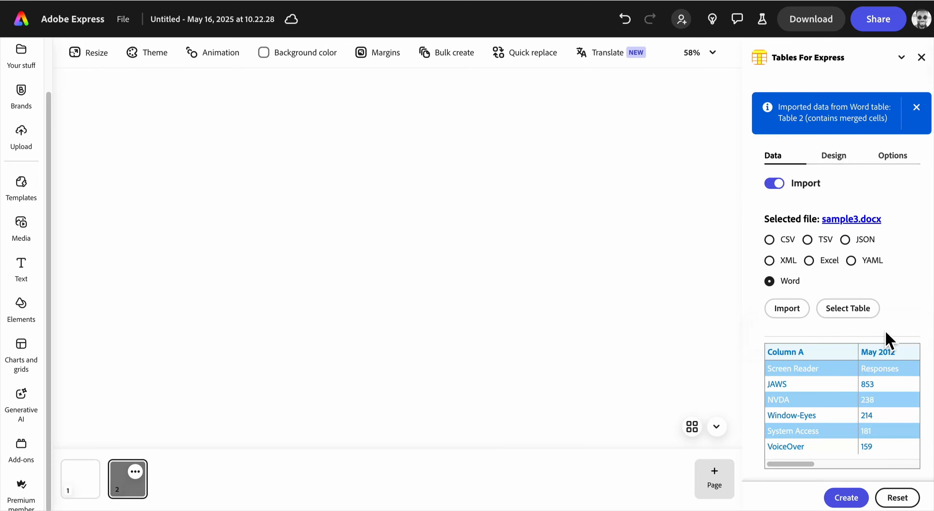
Step: Switch the imported sample3.docx data to Table 1 and check its columns in the preview
click(863, 320)
click(837, 325)
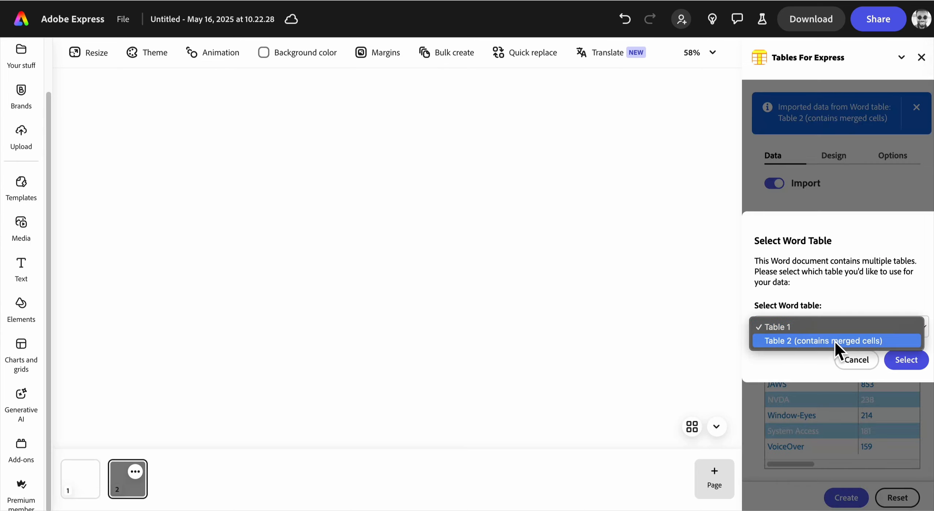
click(823, 330)
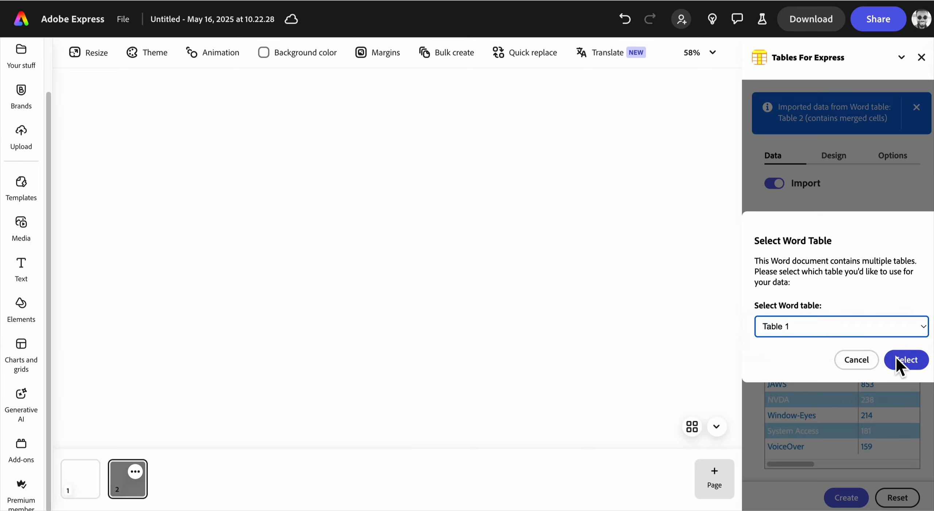
click(900, 359)
scroll(839, 393, right, 2)
scroll(839, 398, left, 3)
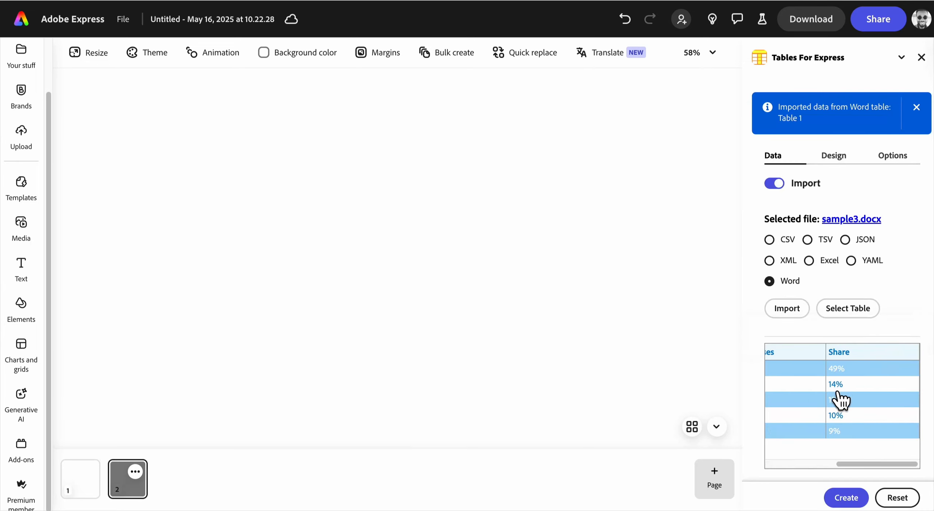
Step: Switch the imported sample3.docx data to Table 2 (contains merged cells)
click(861, 321)
click(834, 335)
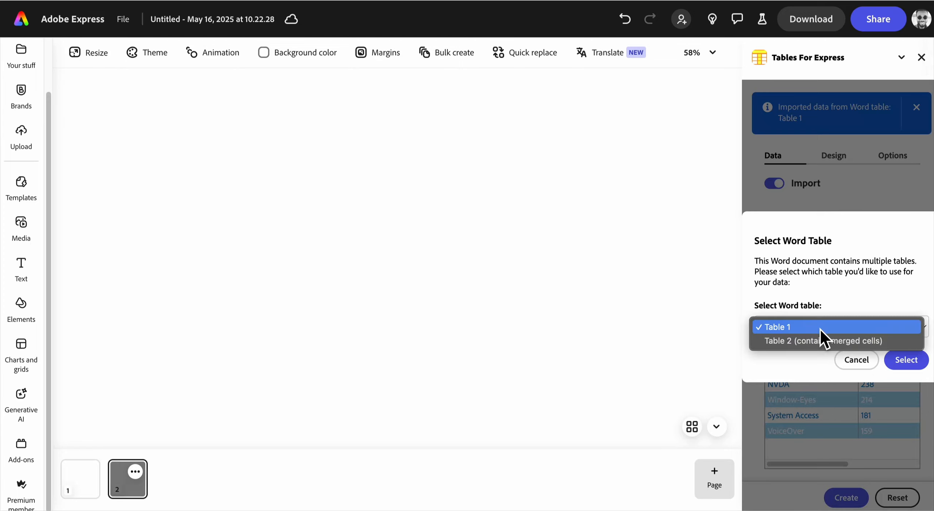
click(805, 345)
click(901, 359)
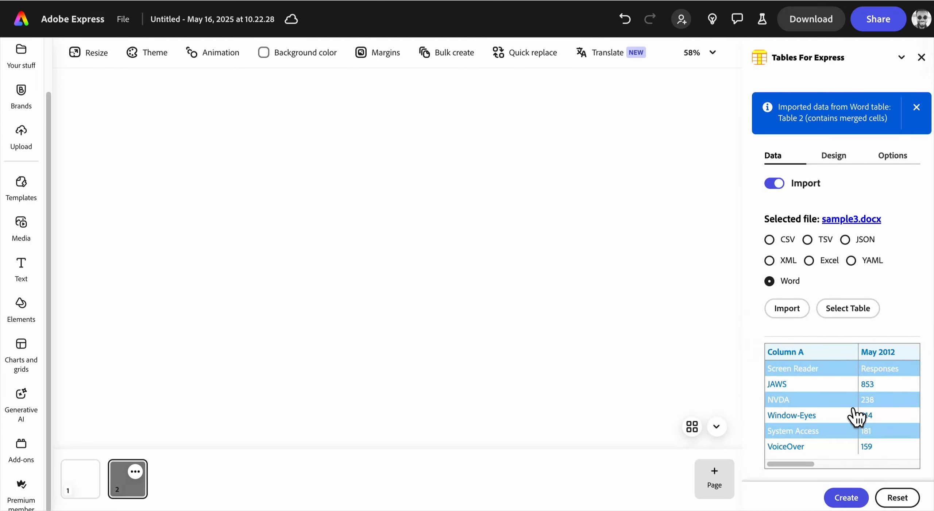
Step: Check the May 2012 and September 2010 columns in the preview, and create the table on the page
scroll(854, 415, right, 4)
scroll(856, 416, right, 4)
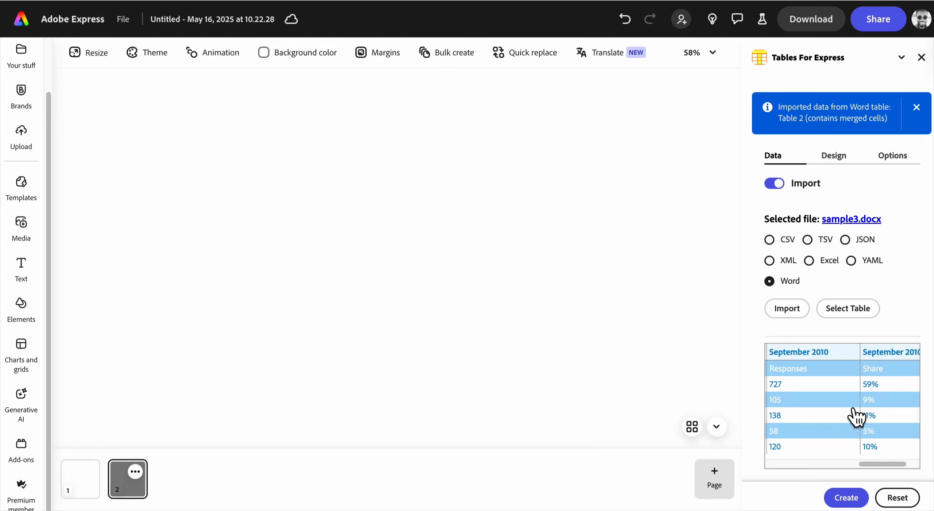
scroll(856, 416, left, 3)
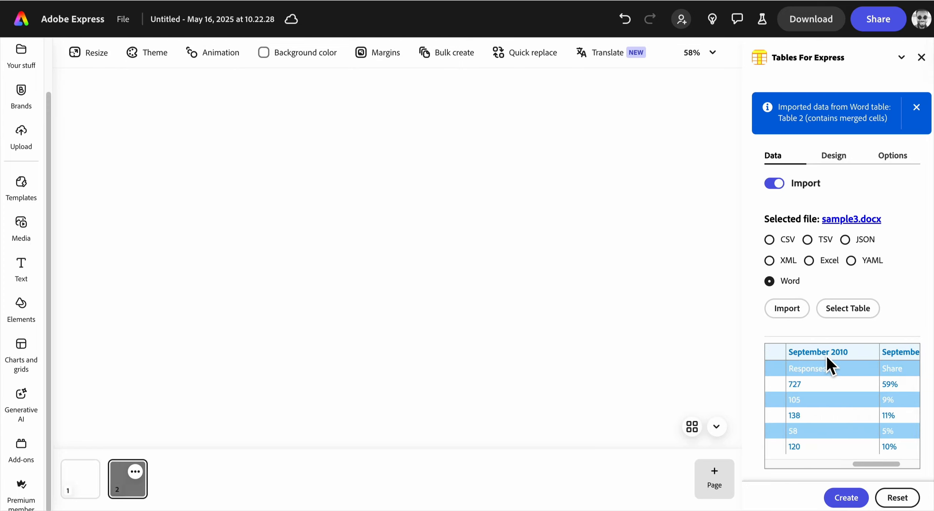
scroll(891, 398, right, 2)
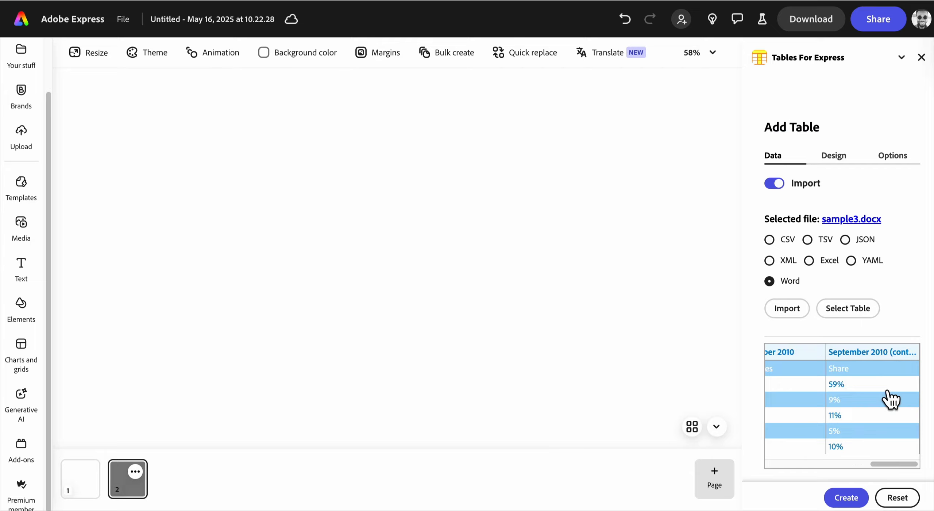
scroll(890, 398, left, 6)
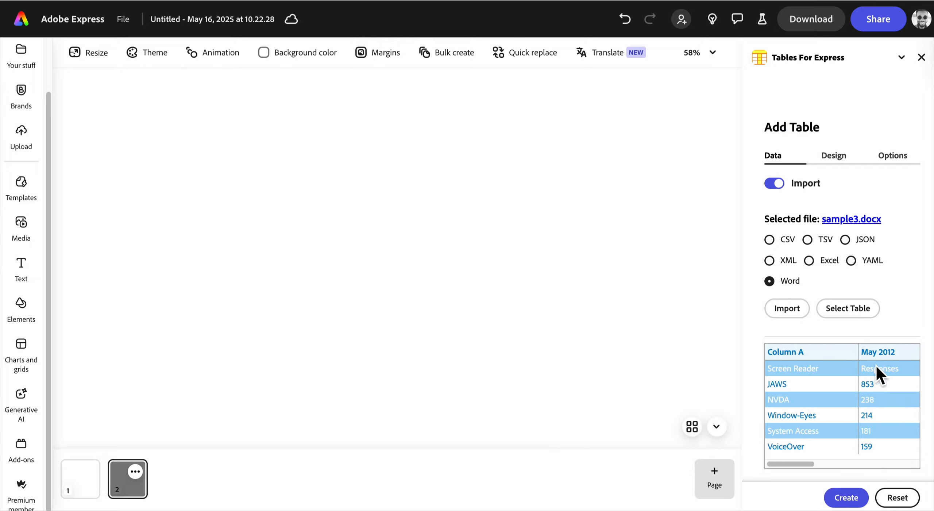
click(845, 497)
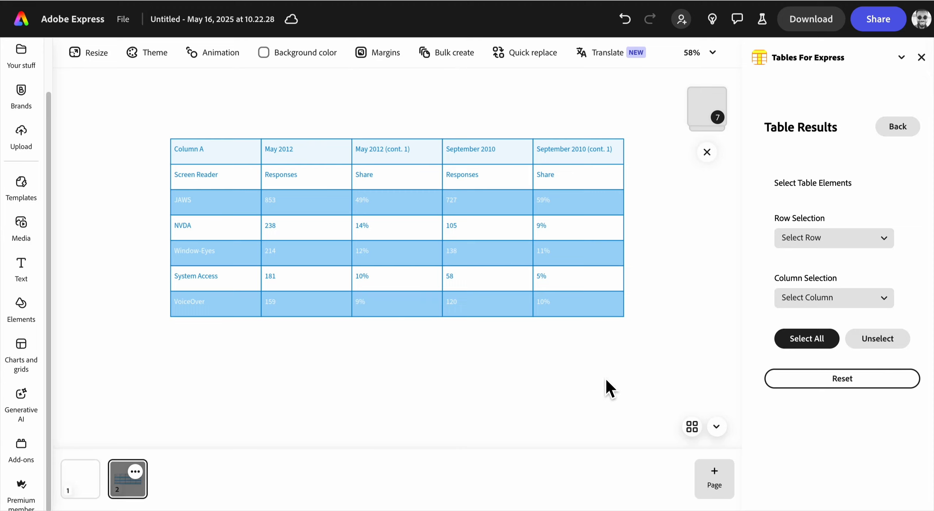
Step: Delete the "September 2010 (cont. 1)" header cell, including its text
click(584, 165)
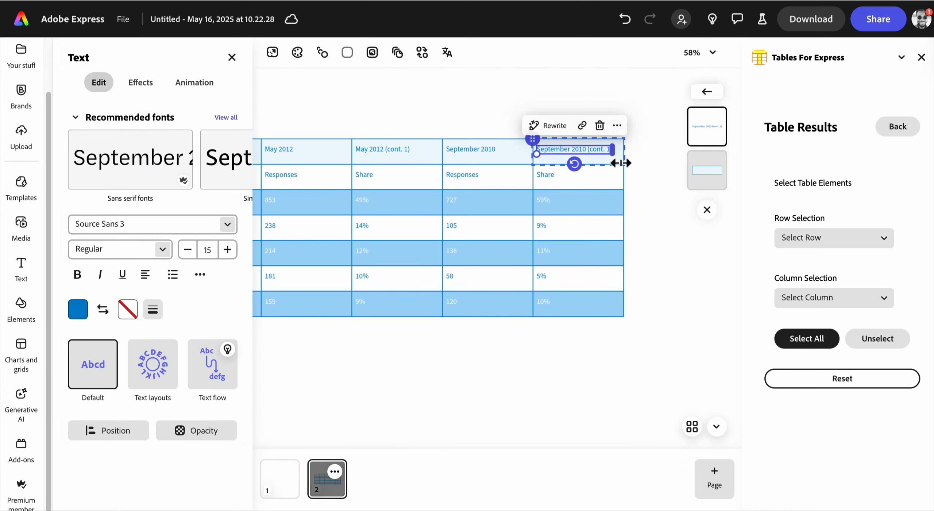
click(625, 162)
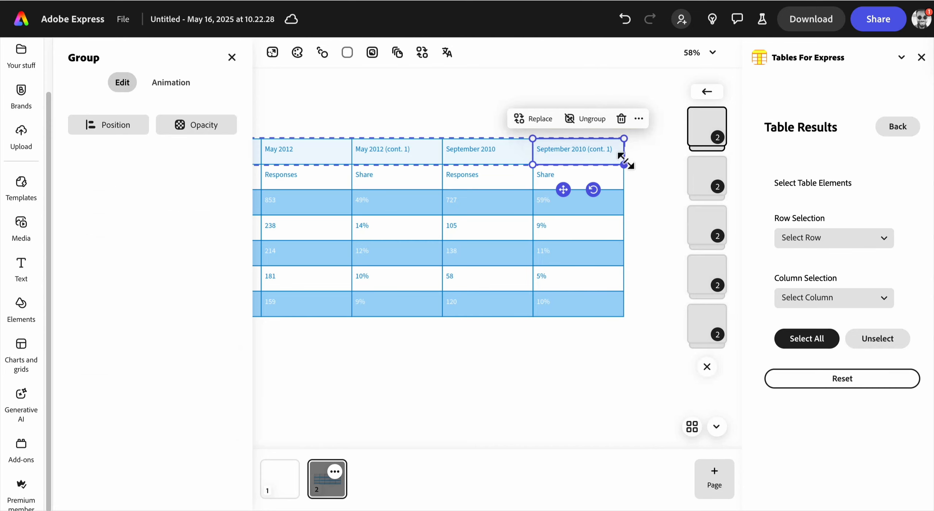
click(622, 119)
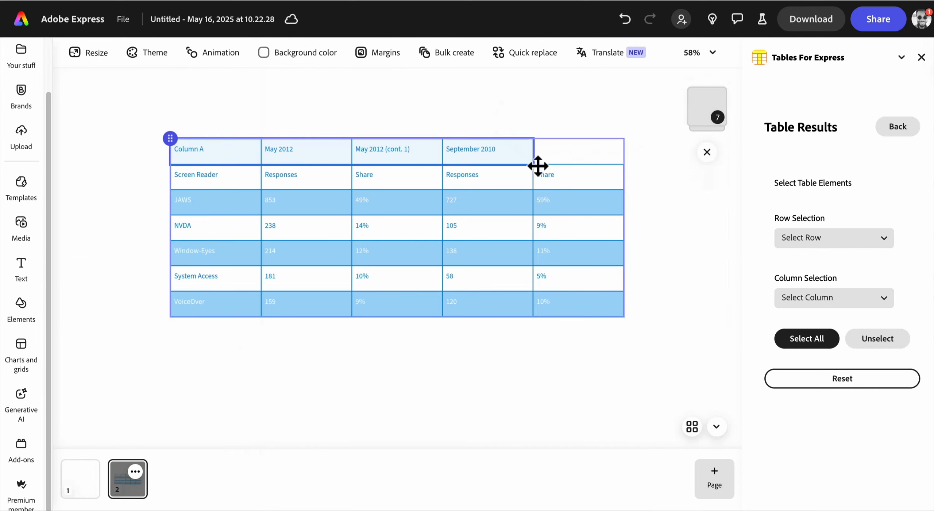
Step: Widen the September 2010 header cell so it spans its Responses and Share columns
click(525, 156)
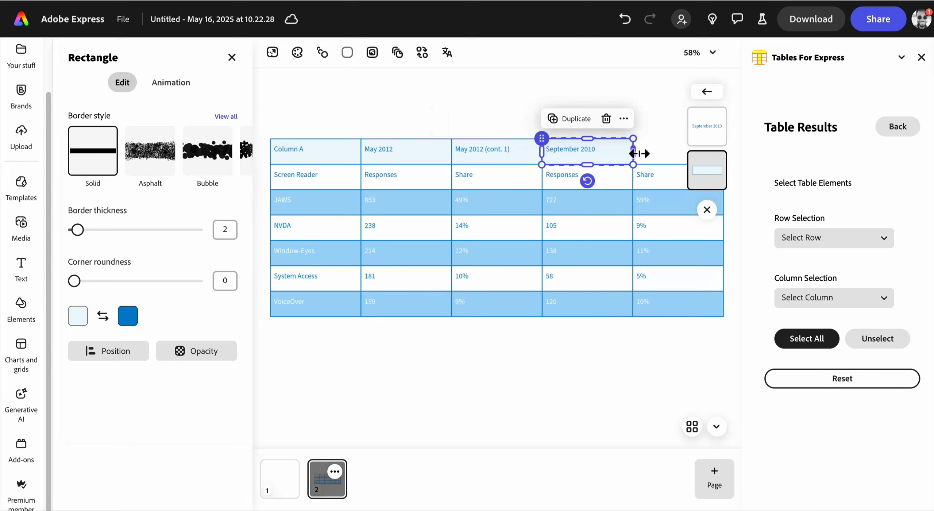
drag(635, 151, 714, 158)
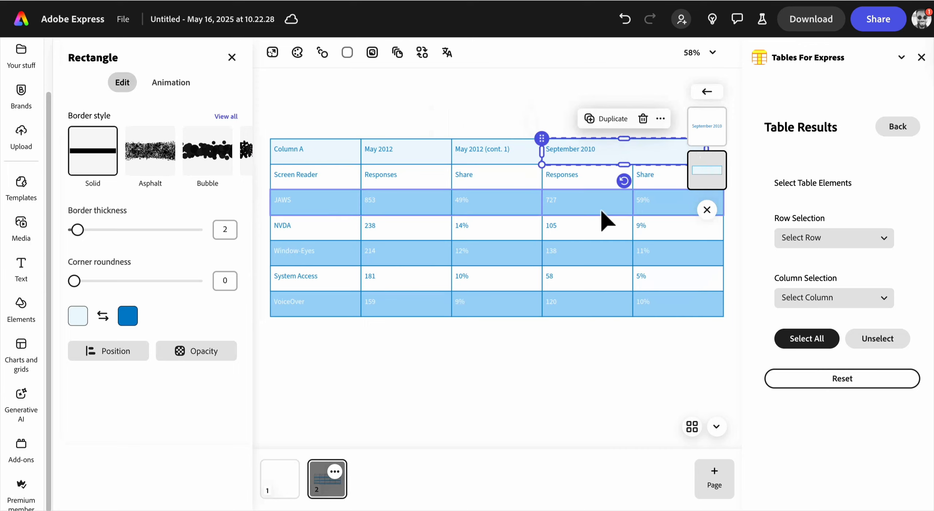
scroll(601, 210, right, 3)
drag(609, 154, 626, 154)
click(662, 312)
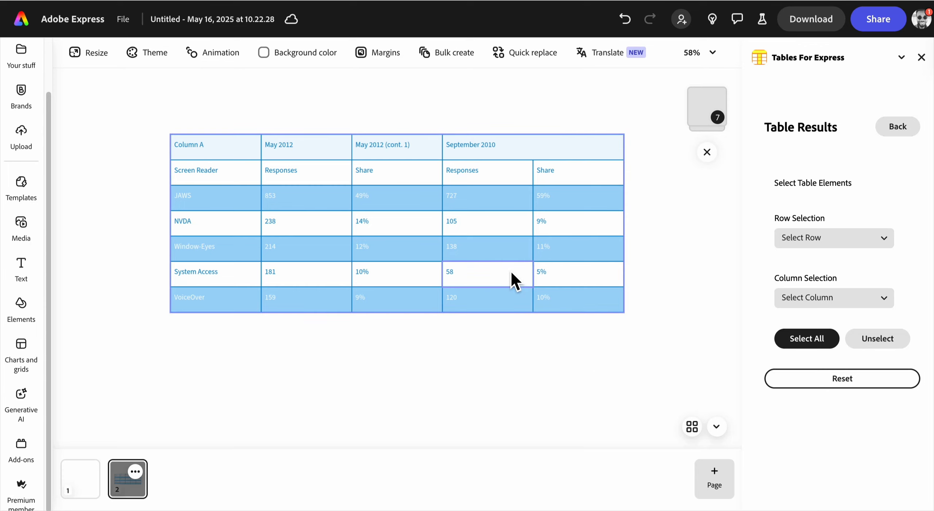
Step: Delete the "May 2012 (cont. 1)" header cell's rectangle and its leftover text
click(432, 152)
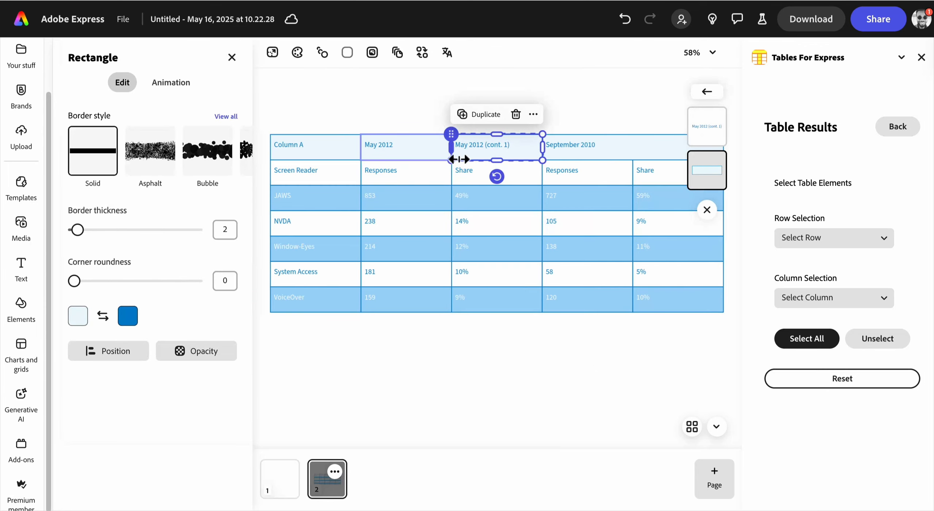
click(524, 120)
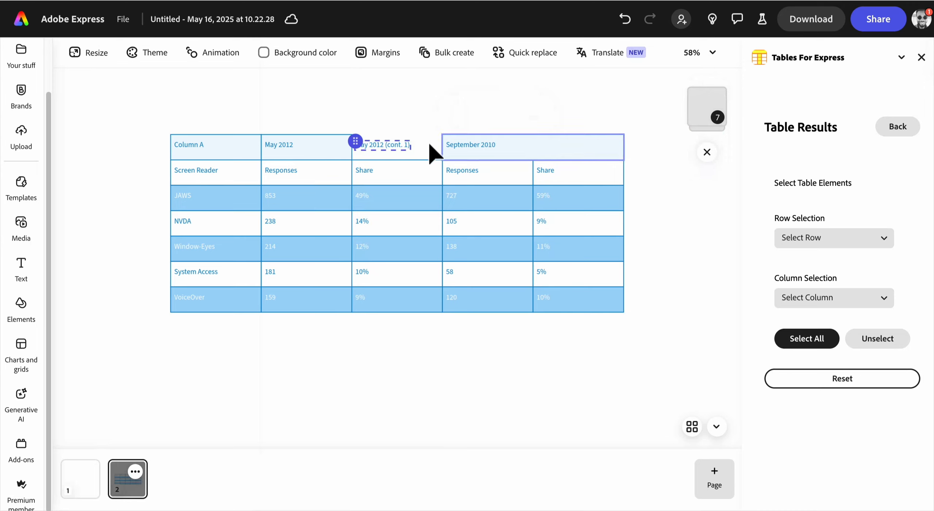
click(416, 152)
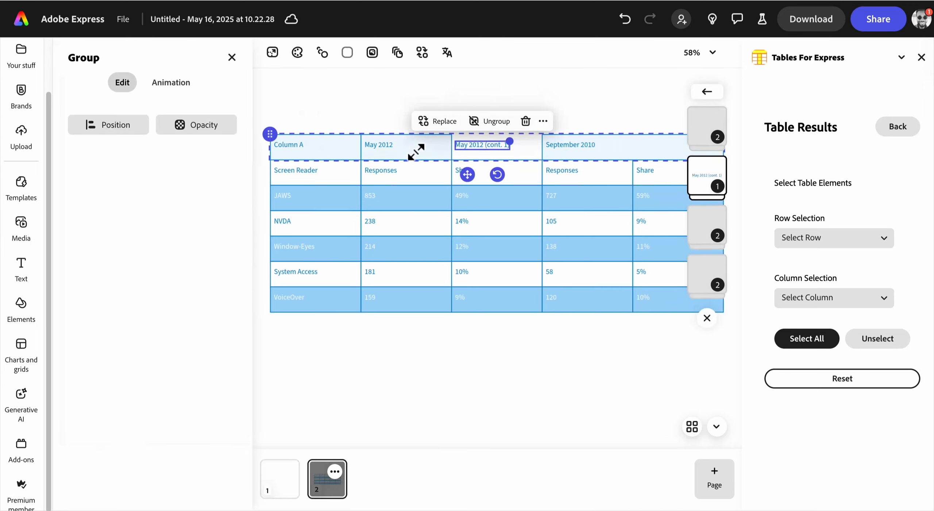
click(526, 120)
Step: Widen the May 2012 header cell across its Responses and Share columns and adjust its edge to meet the September 2010 cell
click(348, 153)
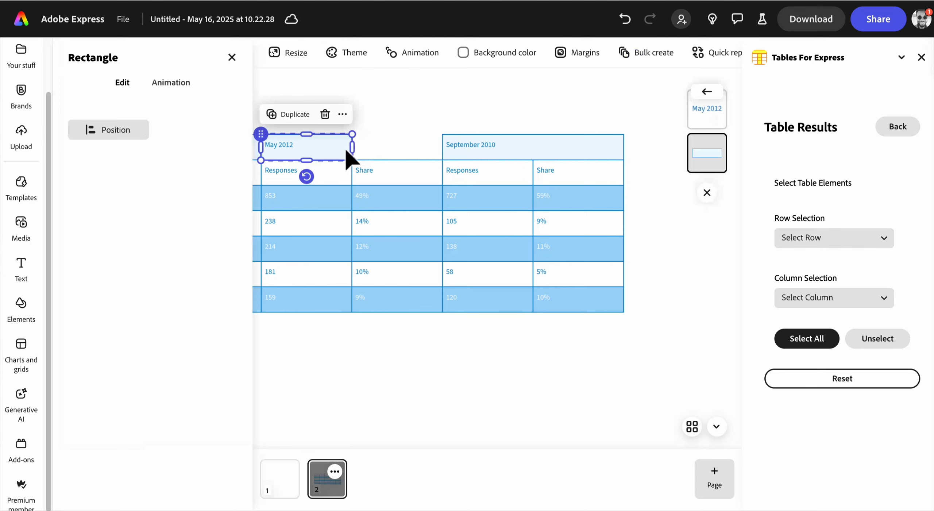
drag(457, 155, 547, 162)
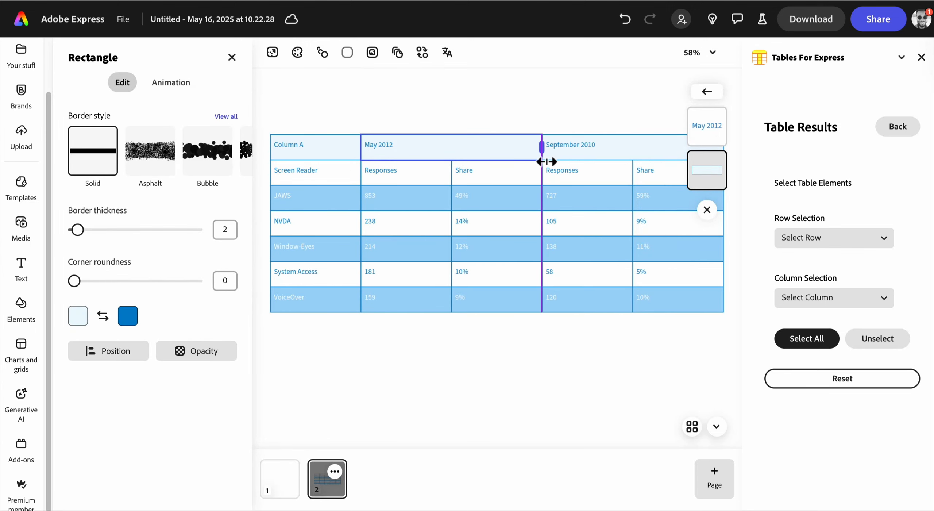
click(554, 389)
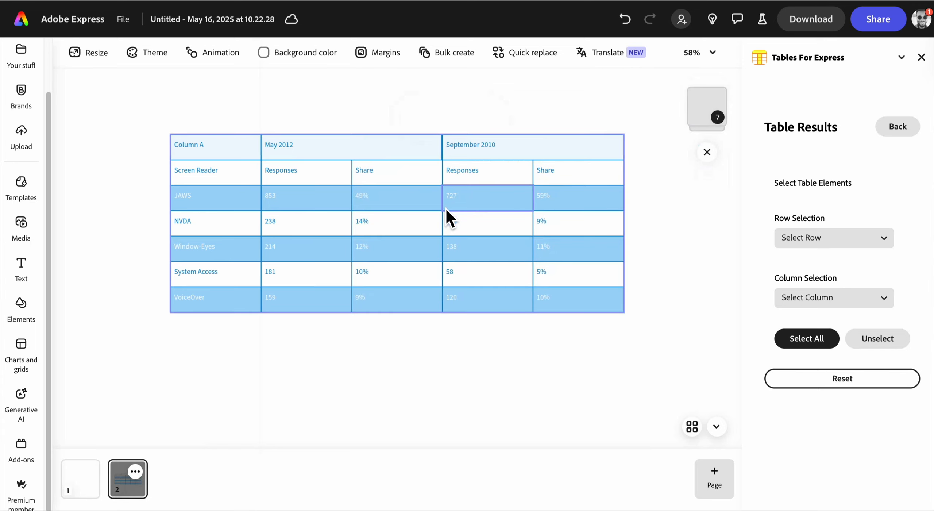
click(435, 156)
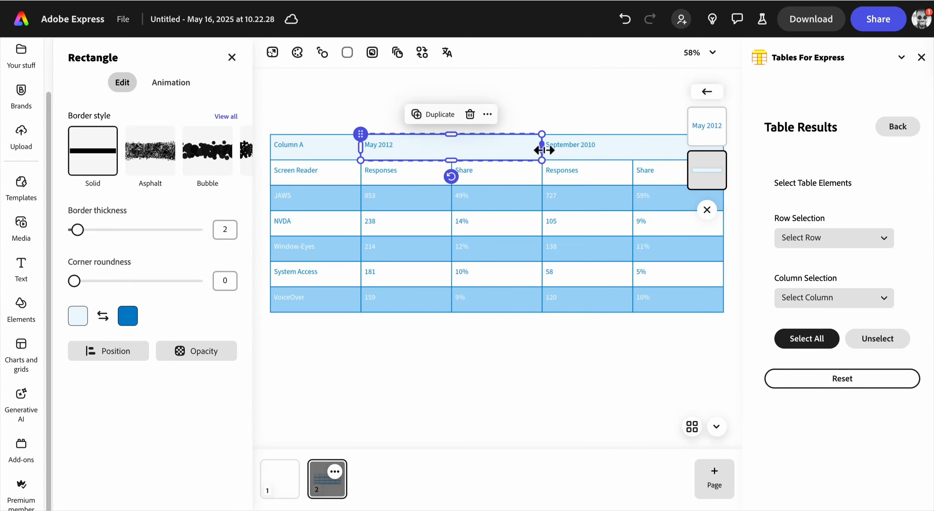
drag(546, 150, 543, 150)
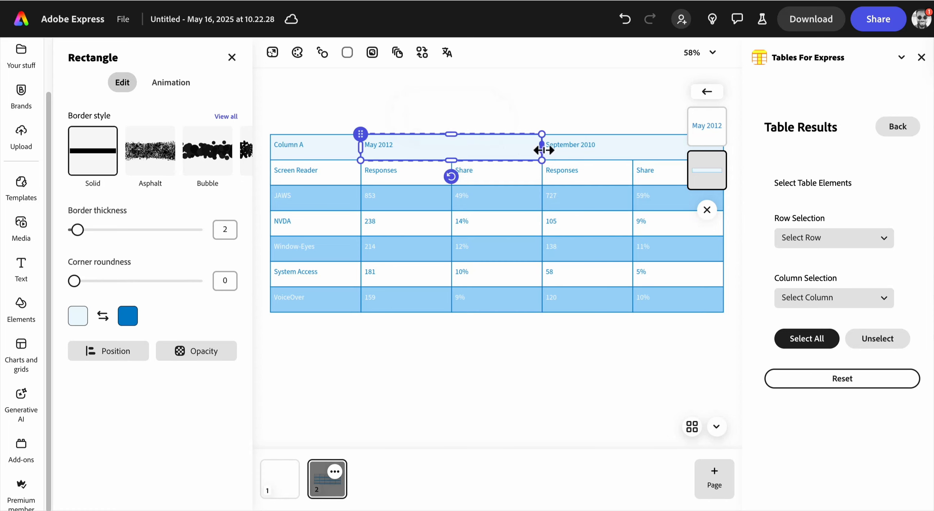
click(589, 345)
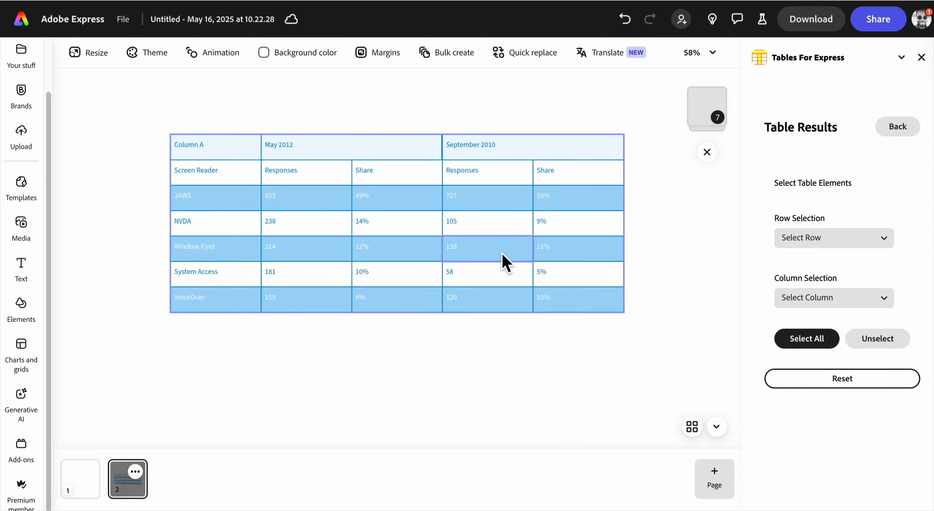
Step: Examine the merged header cells and their borders up close, along with the whole table
scroll(500, 250, up, 5)
scroll(500, 250, up, 4)
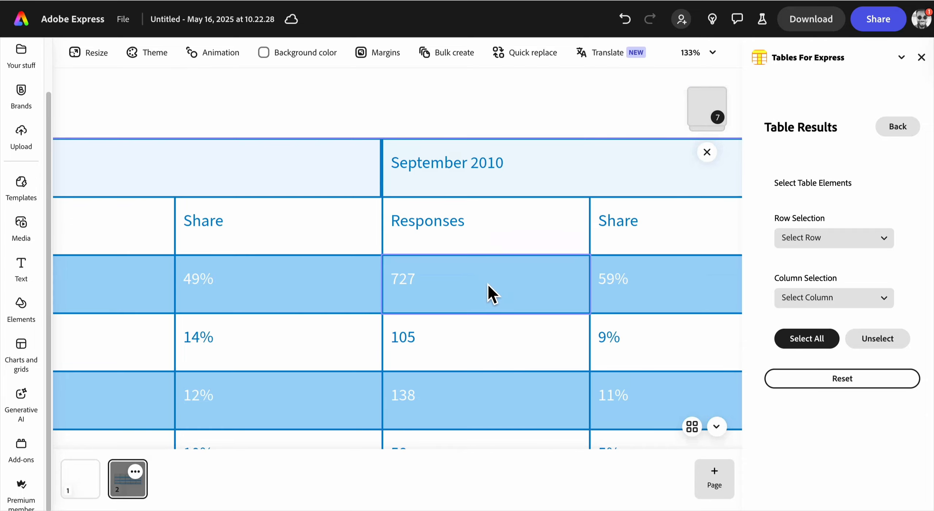
scroll(492, 292, down, 5)
scroll(492, 294, up, 3)
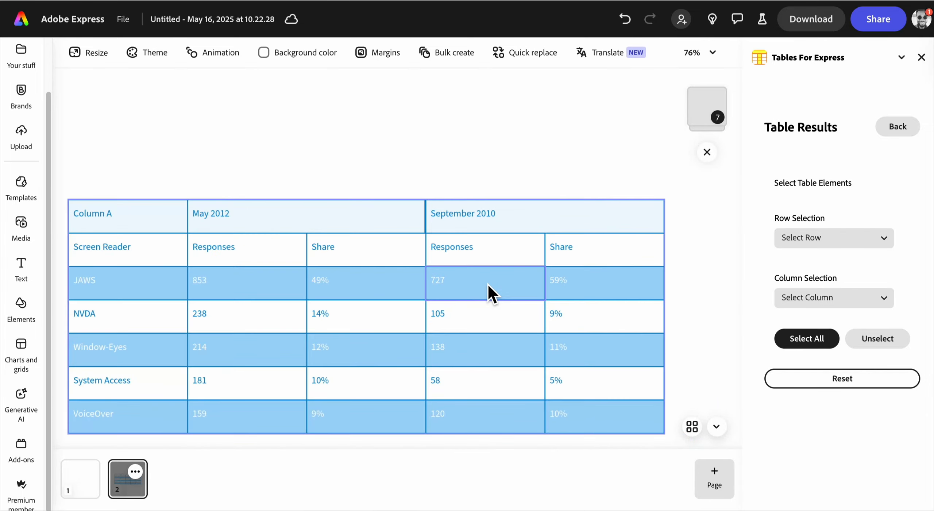
scroll(489, 317, left, 1)
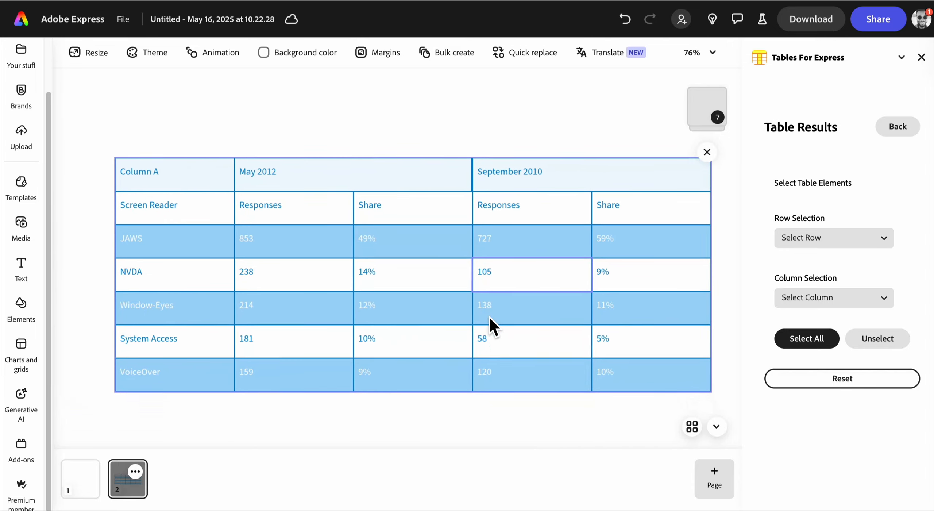
scroll(489, 317, down, 1)
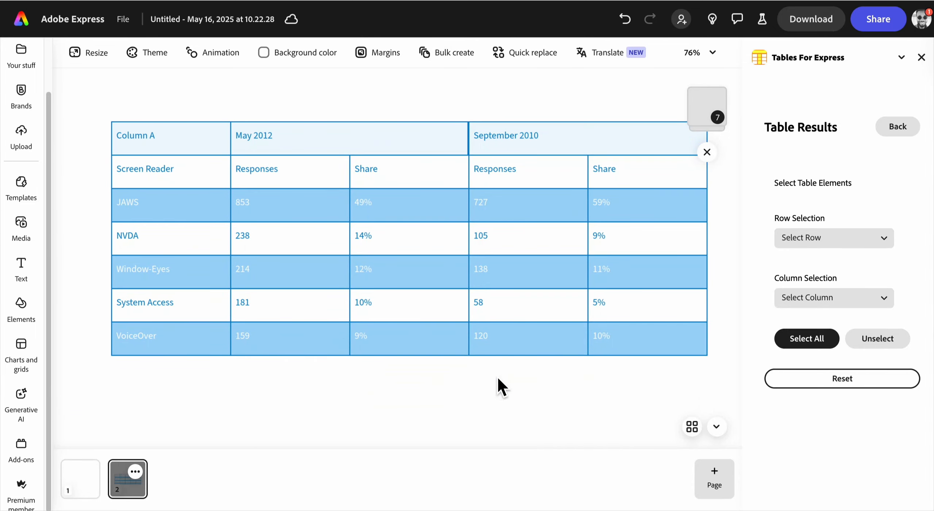
drag(498, 379, 429, 230)
click(585, 422)
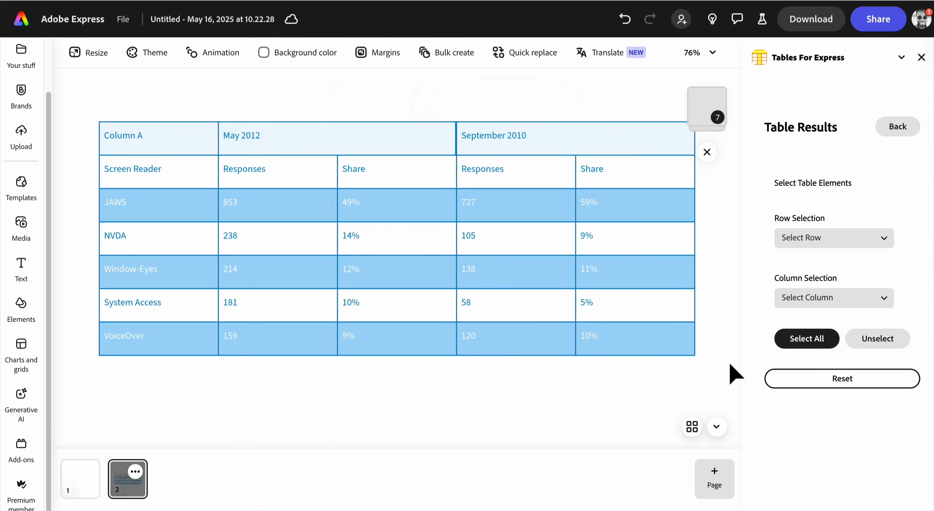
Step: Delete the entire merged-header table from the page and return to the table setup
click(828, 352)
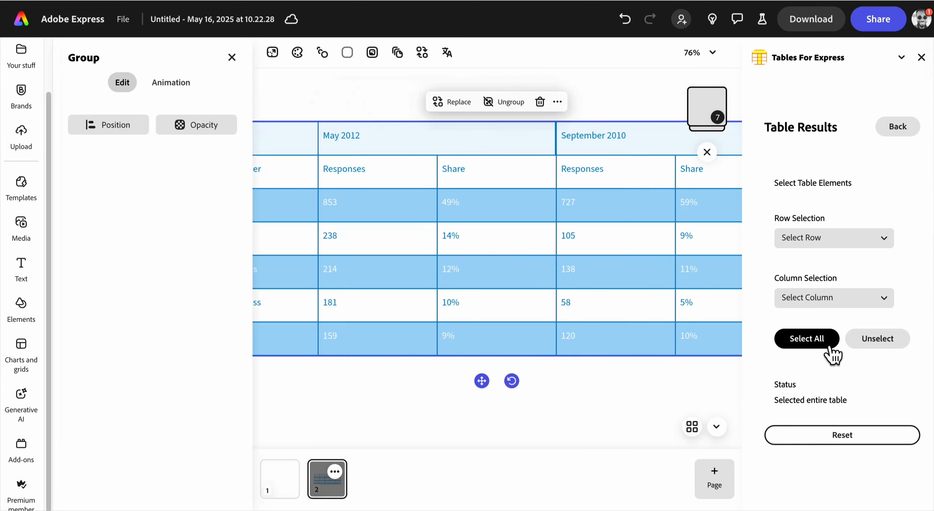
click(541, 101)
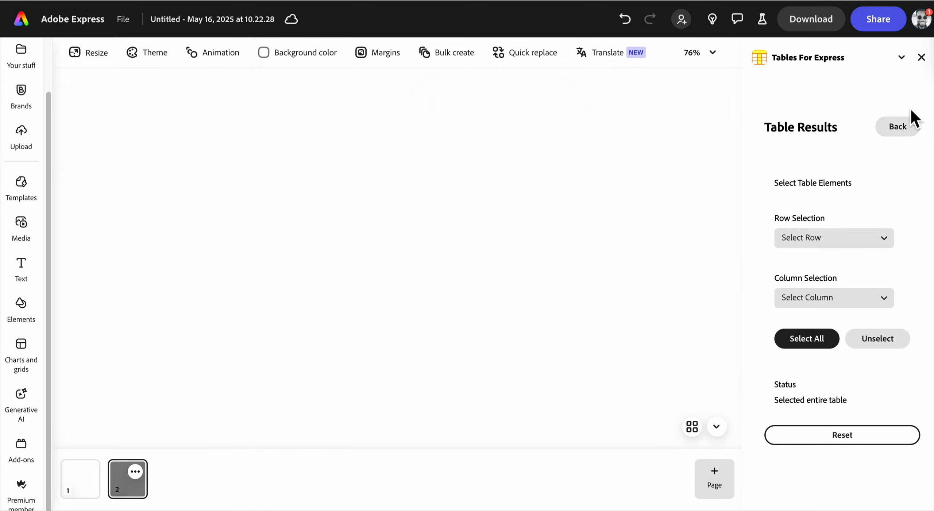
click(907, 131)
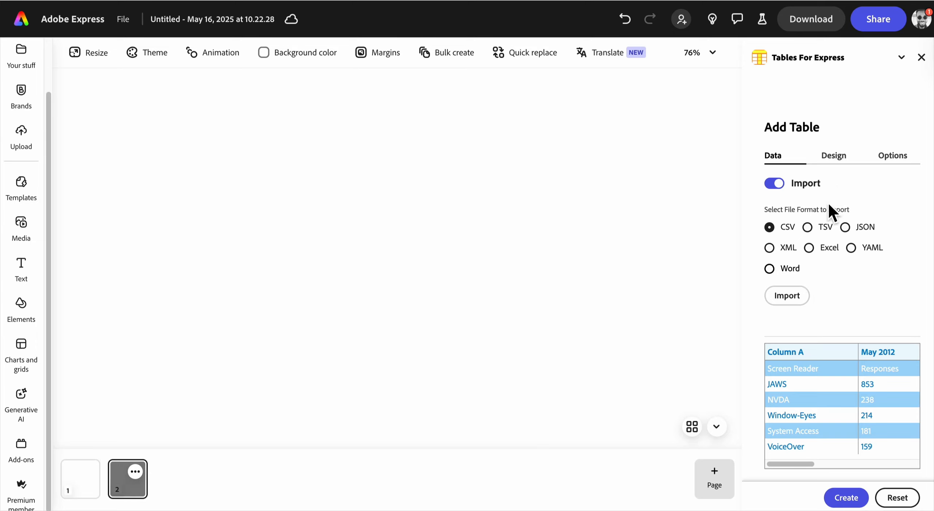
Step: Import Table 1 from the Word document sample3.docx
click(799, 272)
click(803, 301)
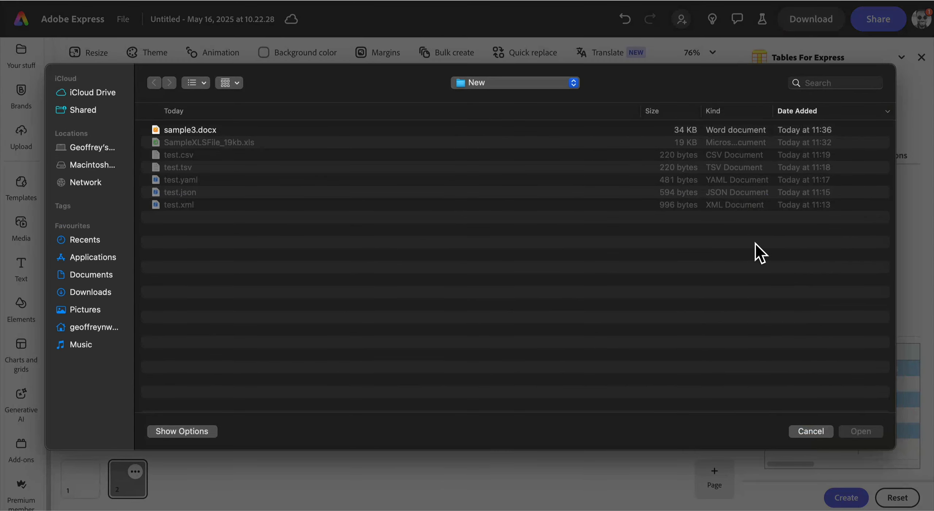
double_click(210, 131)
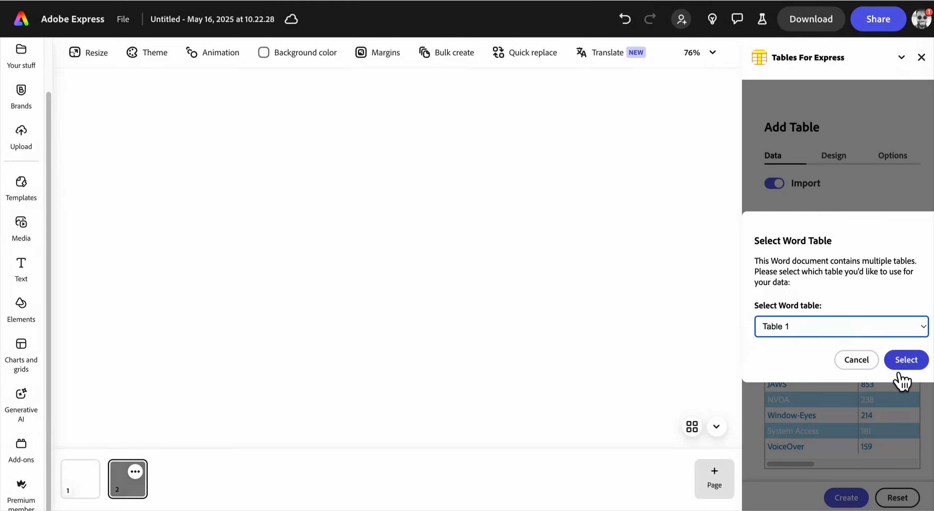
click(904, 359)
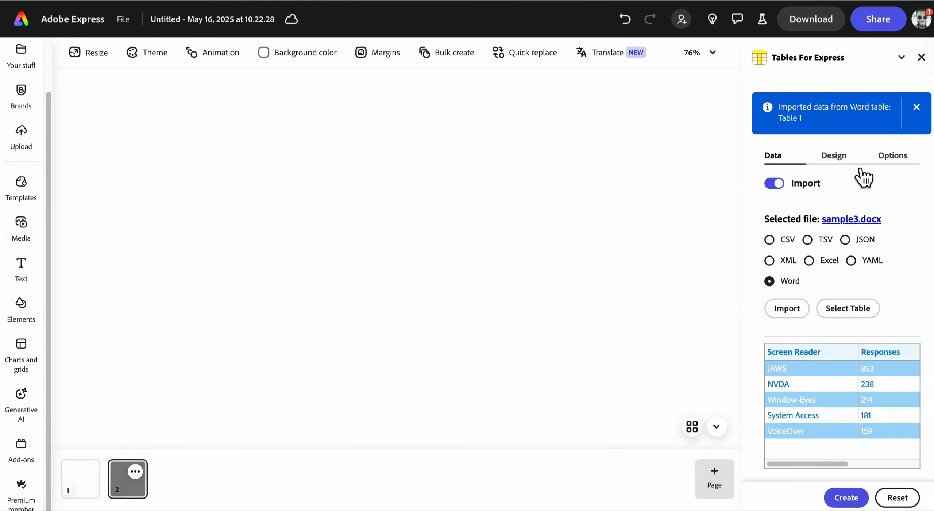
Step: Set the text alignment in each table cell to center
click(906, 160)
click(826, 201)
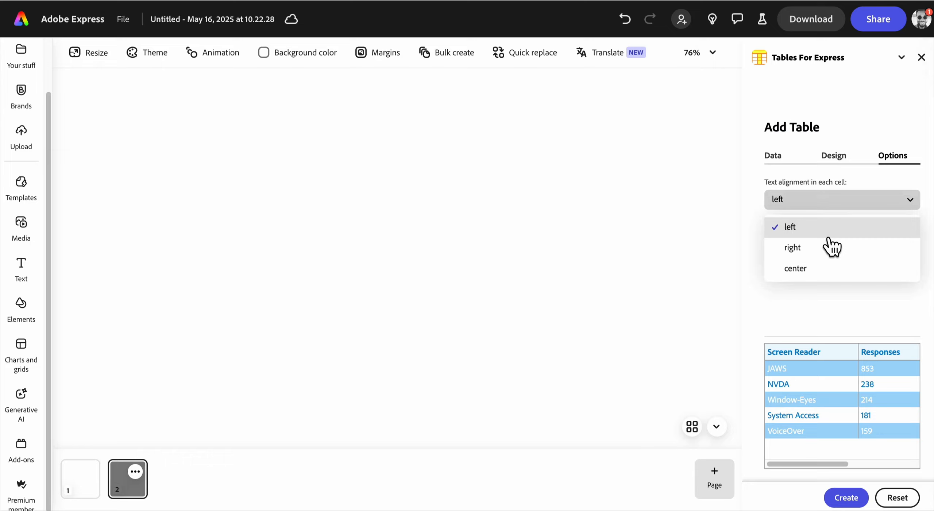
click(831, 269)
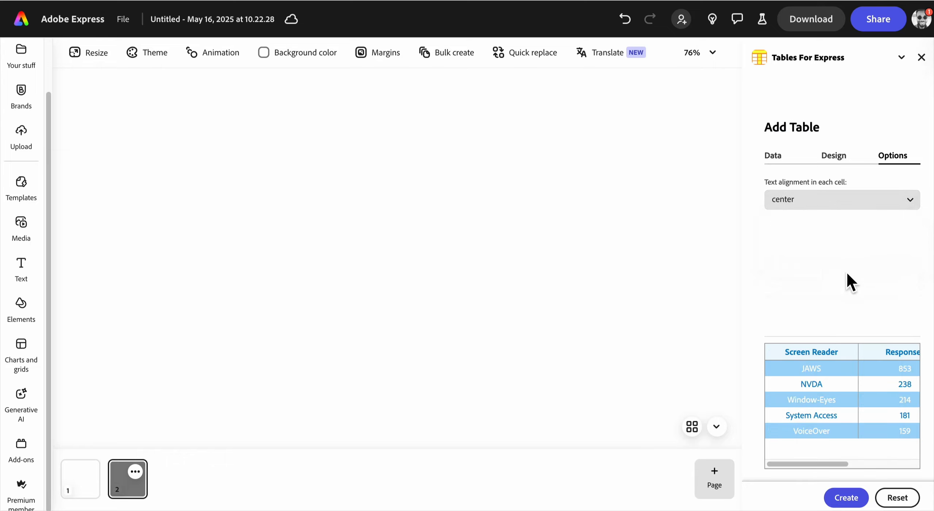
Step: Check all columns in the center-aligned table preview and create the Screen Reader table on the page
scroll(851, 416, right, 3)
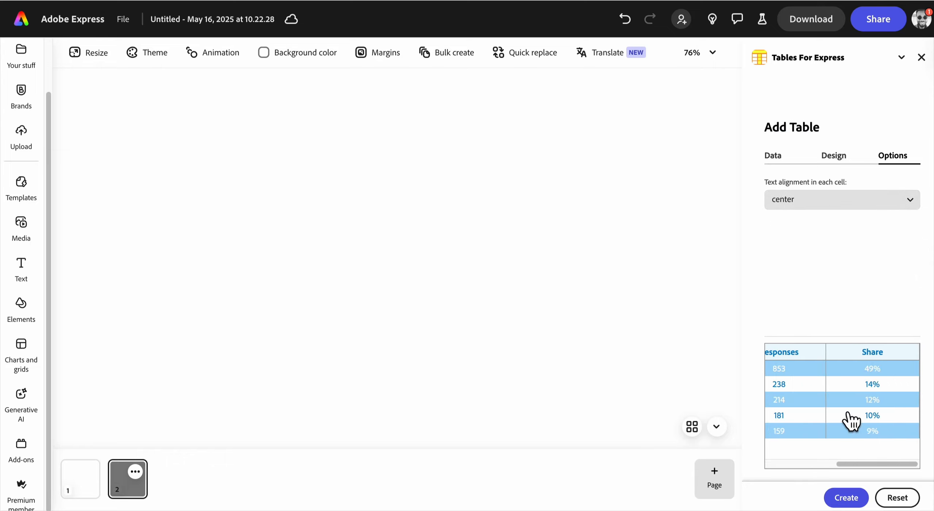
scroll(851, 417, left, 3)
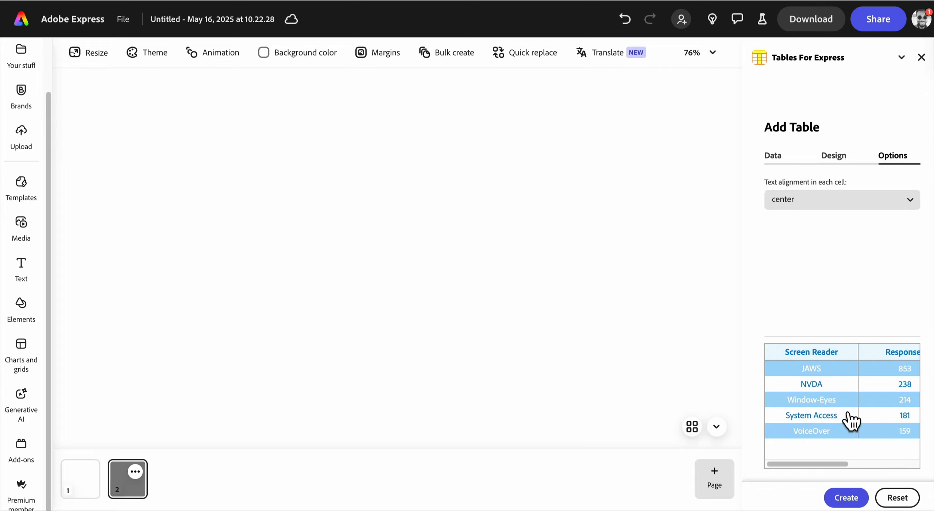
click(846, 498)
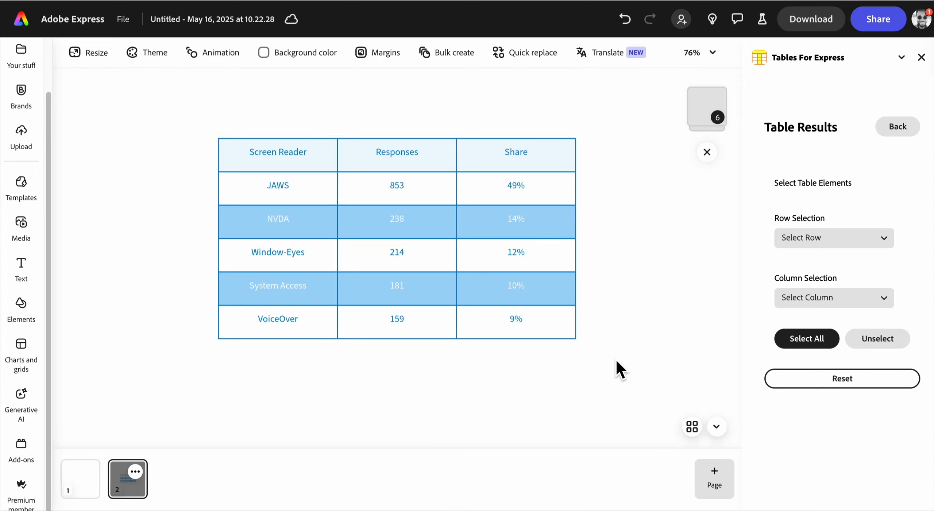
Step: Delete the entire Screen Reader table from the page and return to the table setup
click(808, 348)
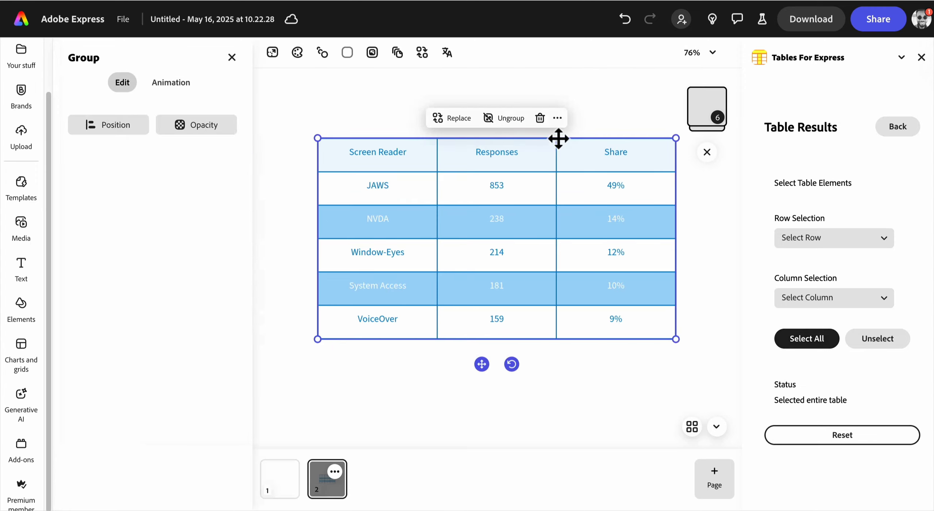
click(541, 118)
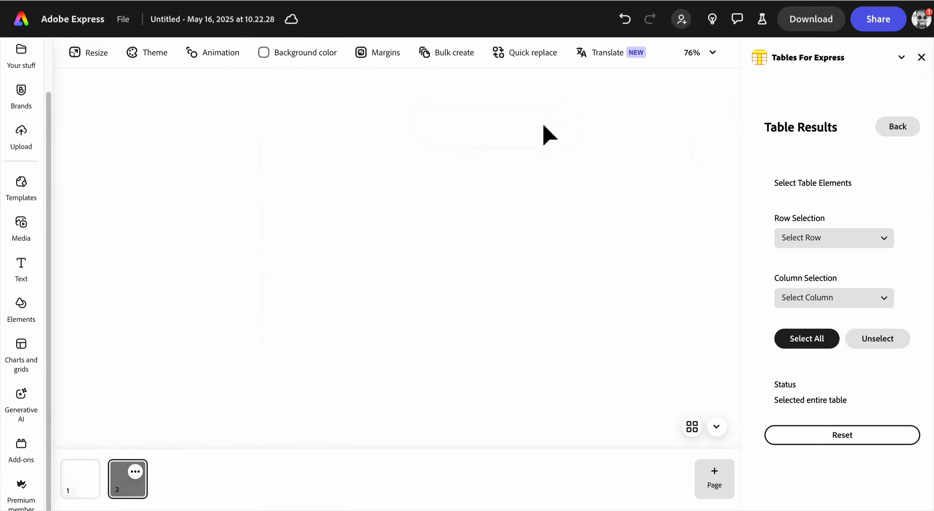
click(896, 132)
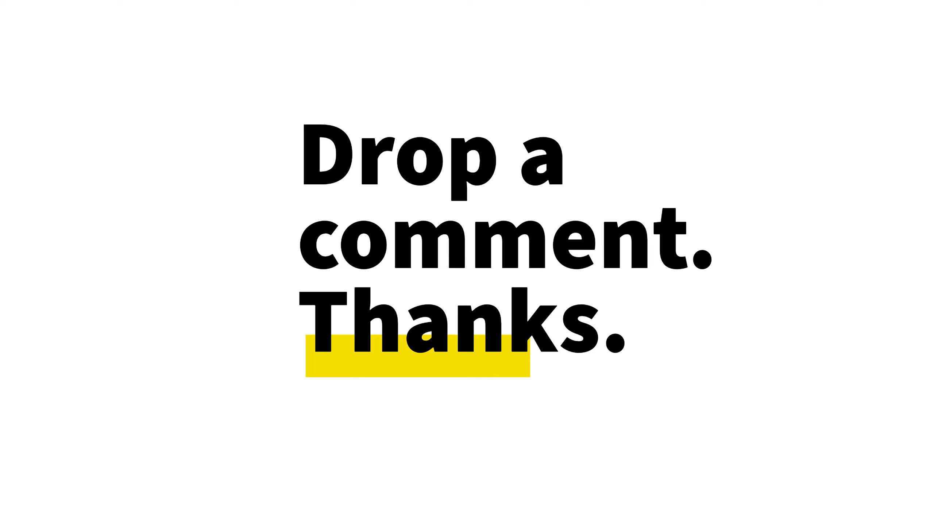